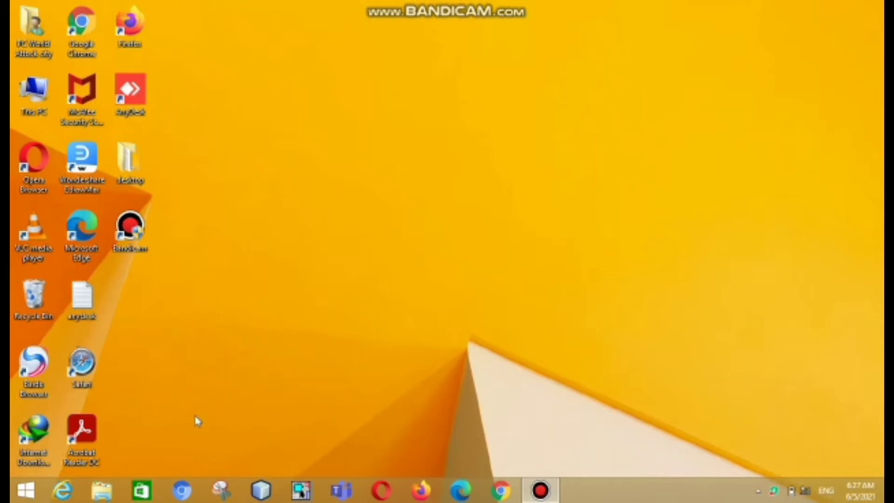
# Step: Search the computer for "capture" and launch Capture CIS
pyautogui.click(26, 494)
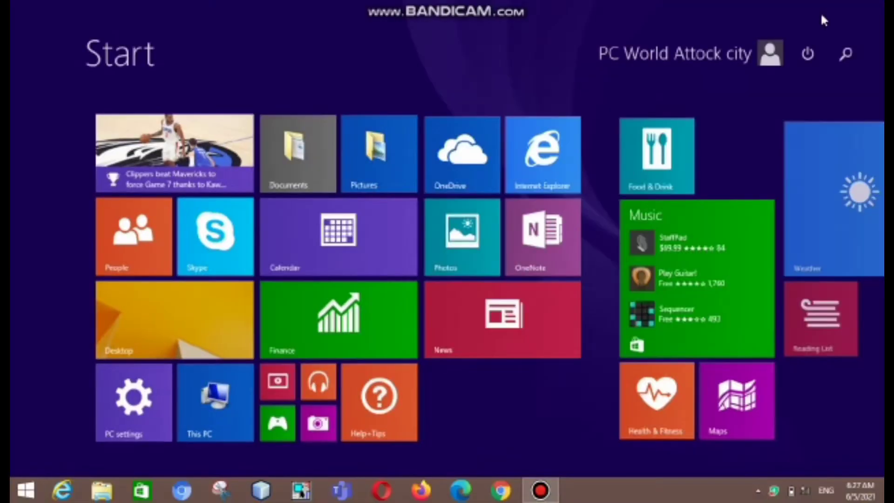
pyautogui.click(856, 42)
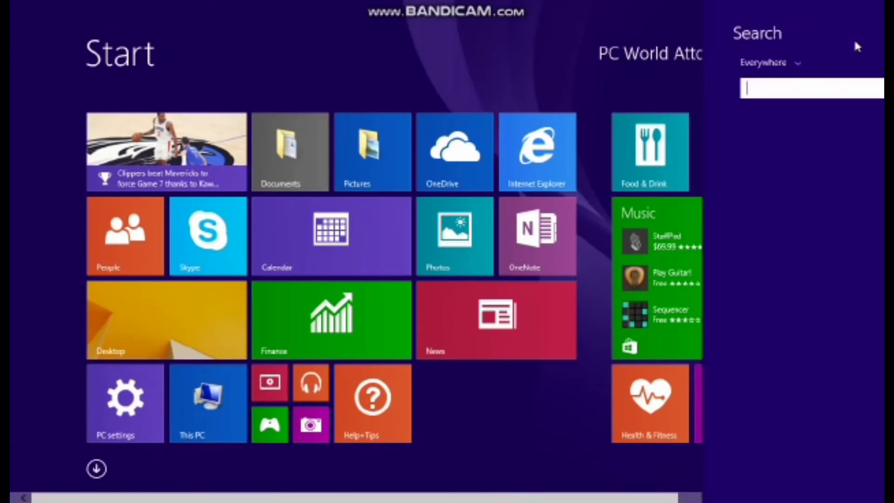
pyautogui.write('ca')
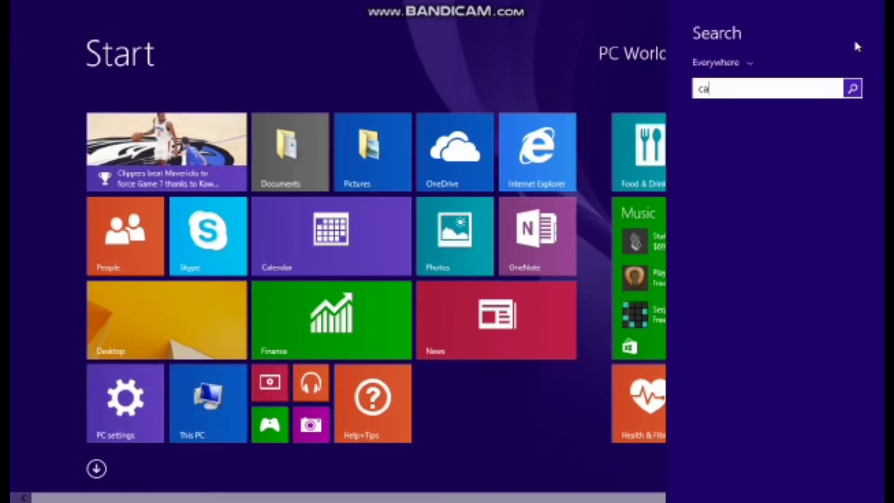
pyautogui.write('pture CIS')
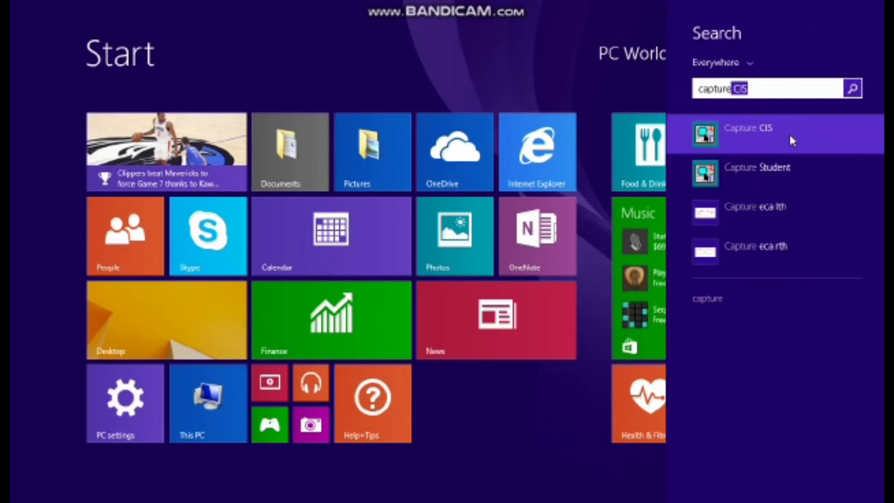
pyautogui.click(791, 136)
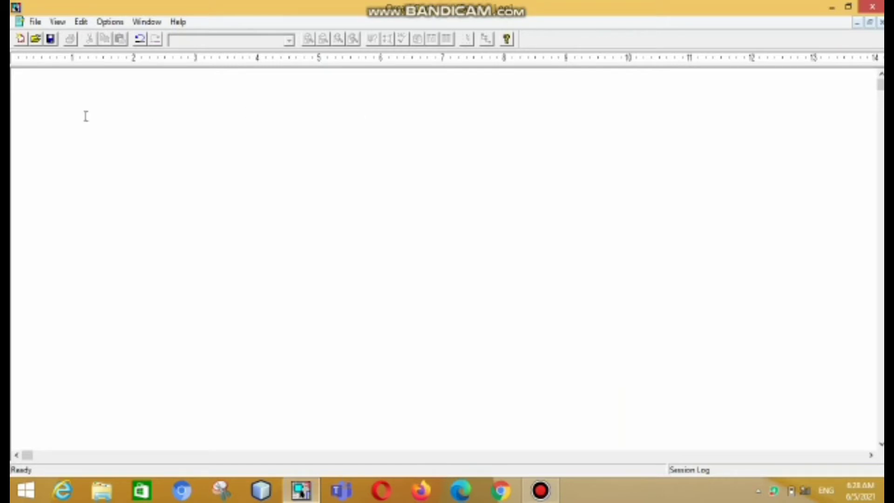
# Step: Create a new blank Analog or Mixed A/D project named "circkt"
pyautogui.click(33, 27)
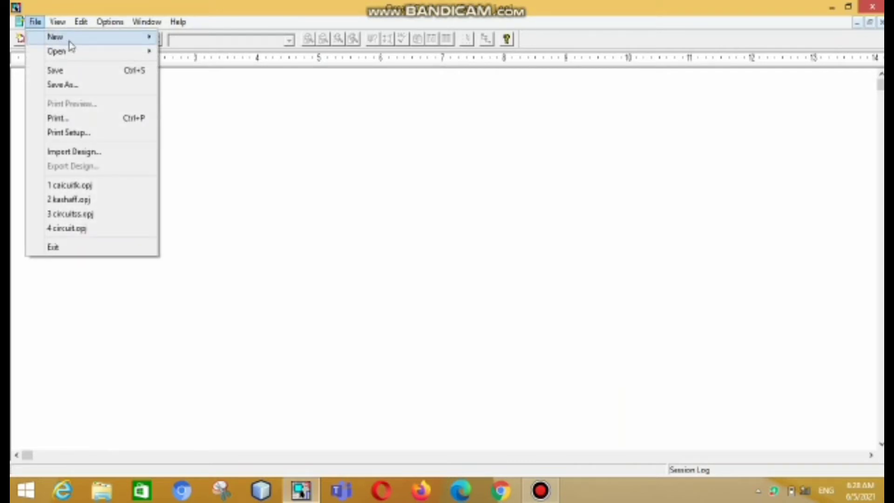
pyautogui.moveTo(65, 46)
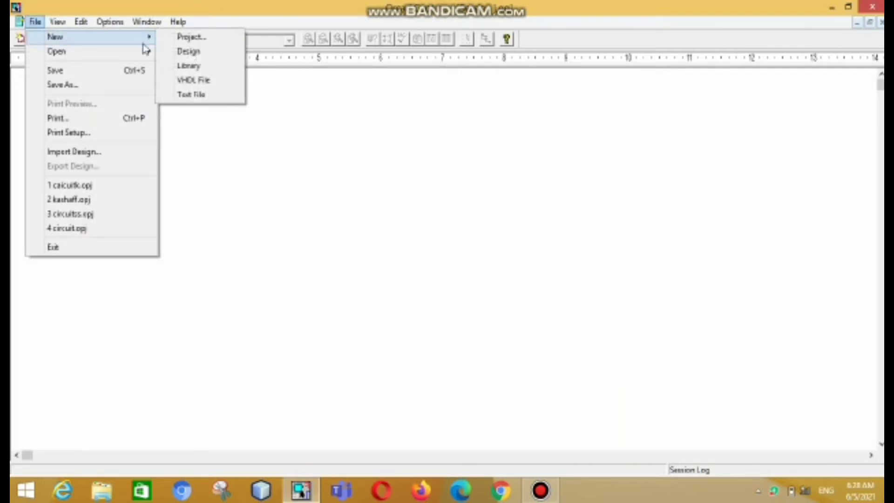
pyautogui.click(185, 41)
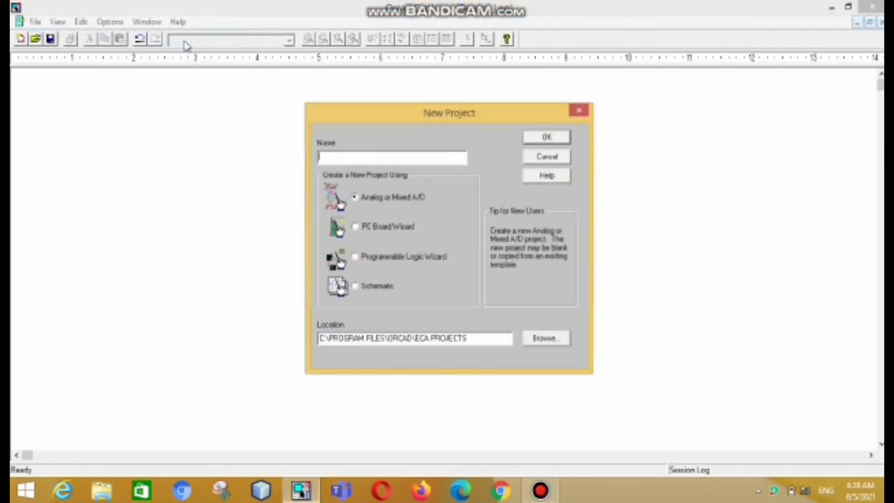
pyautogui.click(361, 153)
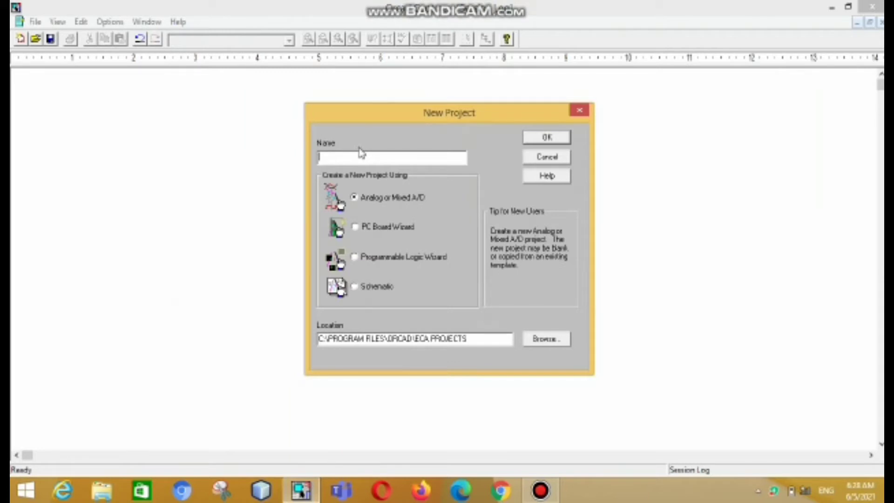
pyautogui.write('circkt')
pyautogui.press('Return')
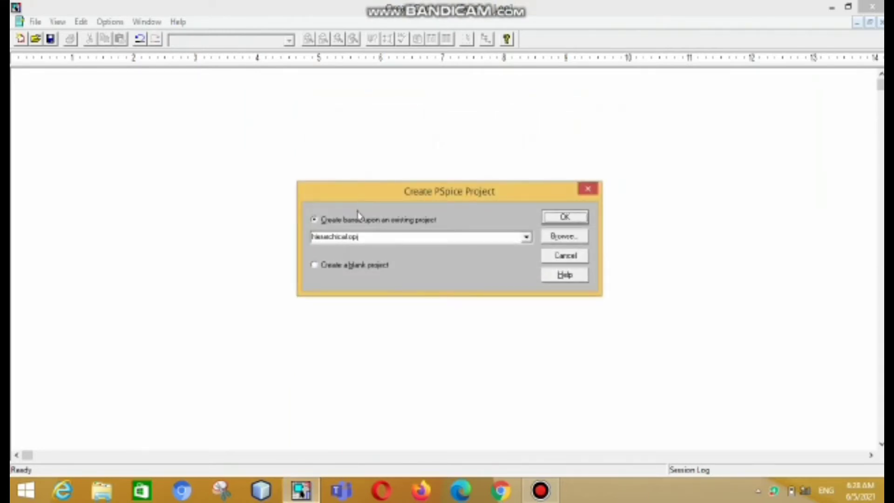
pyautogui.click(316, 267)
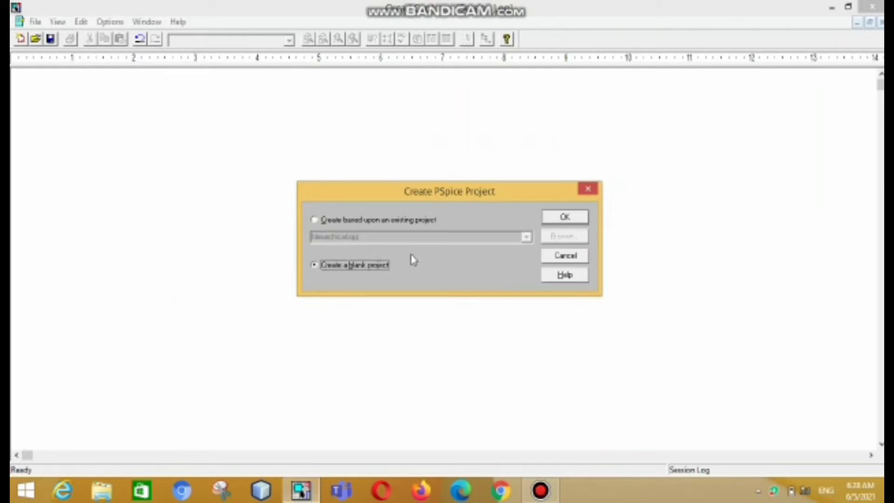
pyautogui.click(581, 218)
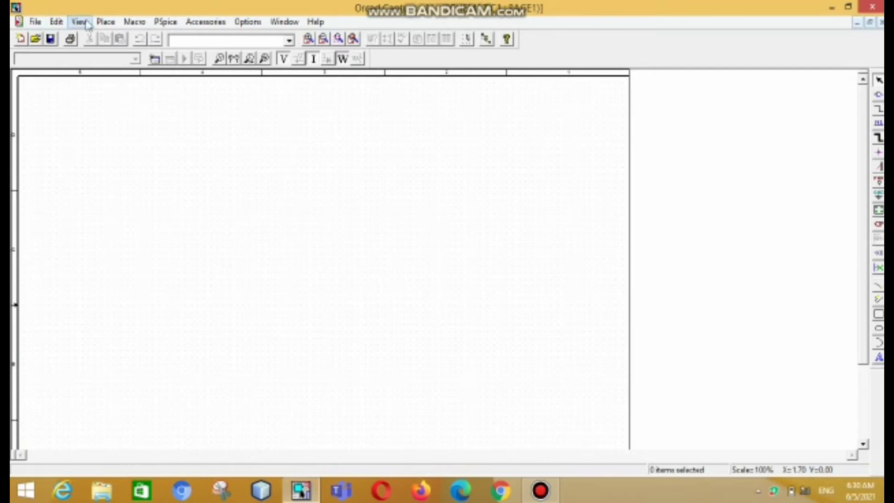
# Step: Place four horizontal R/ANALOG resistors in a row across the upper part of the schematic page
pyautogui.click(107, 22)
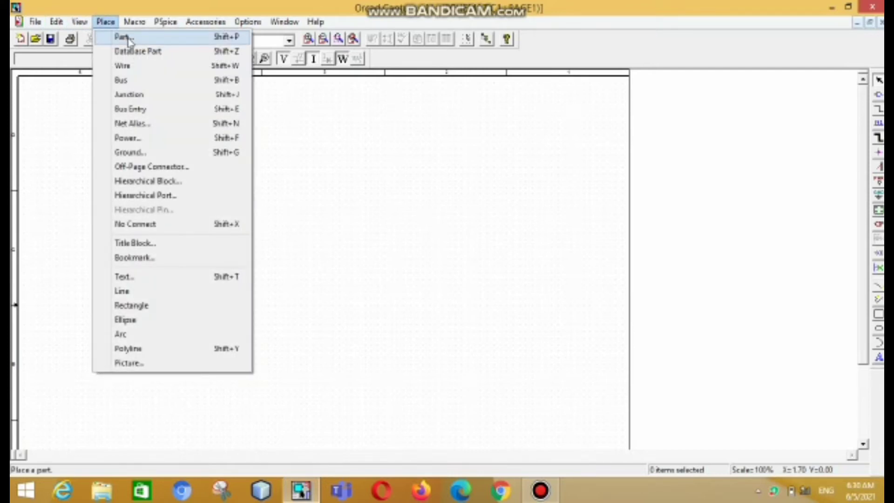
pyautogui.click(130, 40)
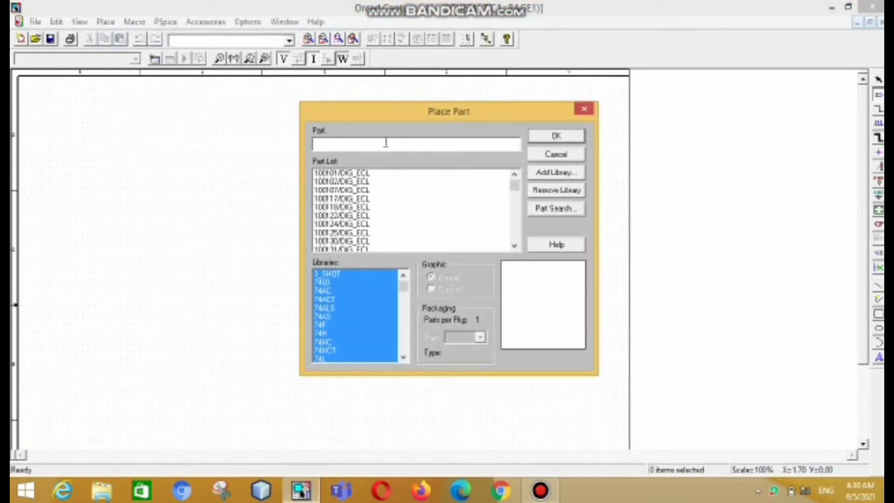
pyautogui.write('R')
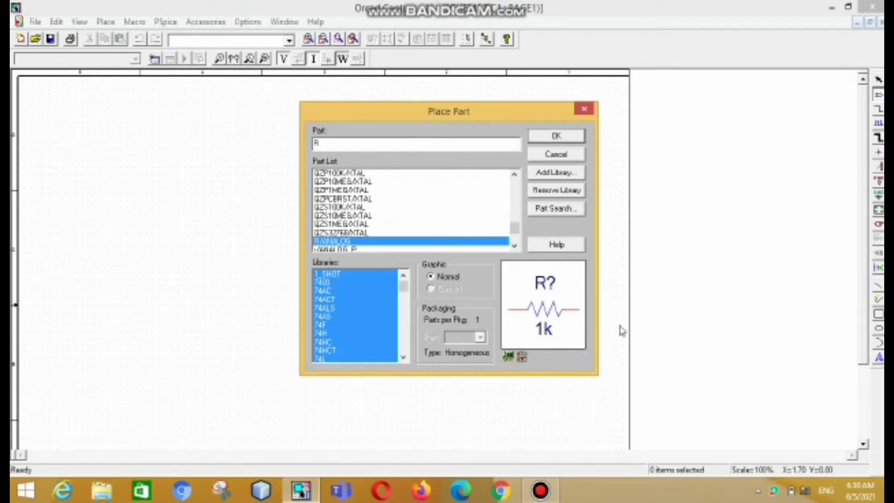
pyautogui.click(557, 136)
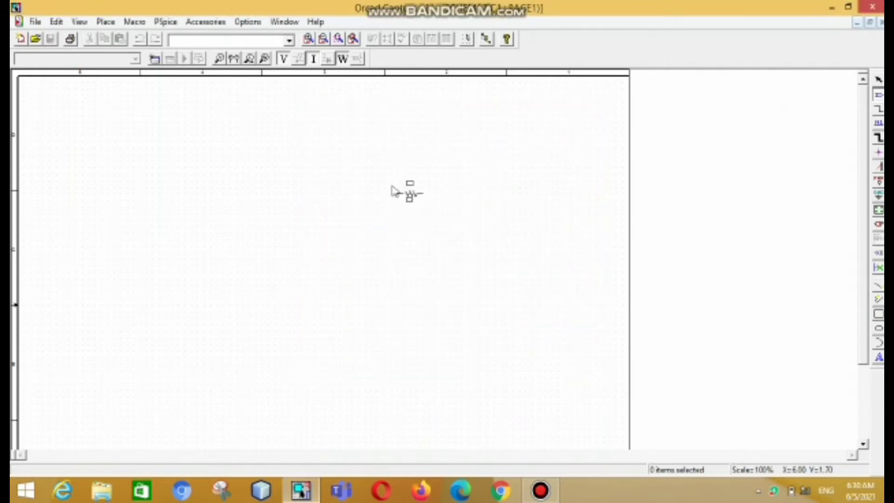
pyautogui.click(239, 183)
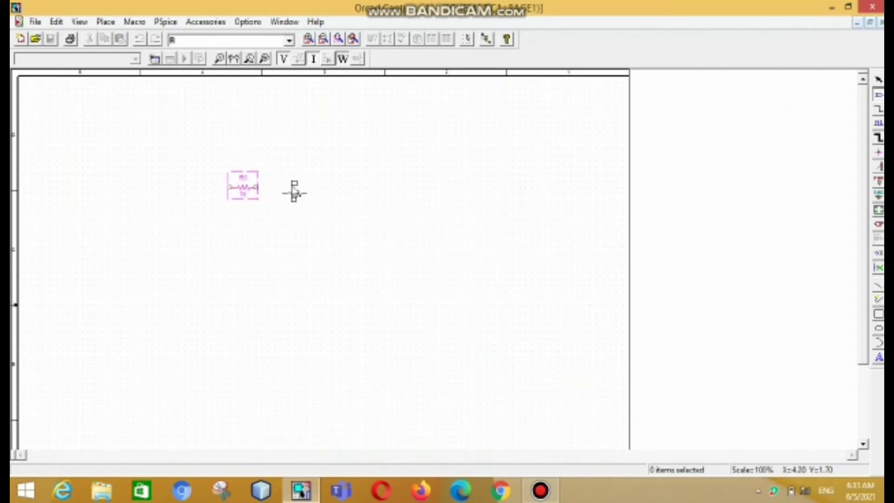
pyautogui.click(305, 189)
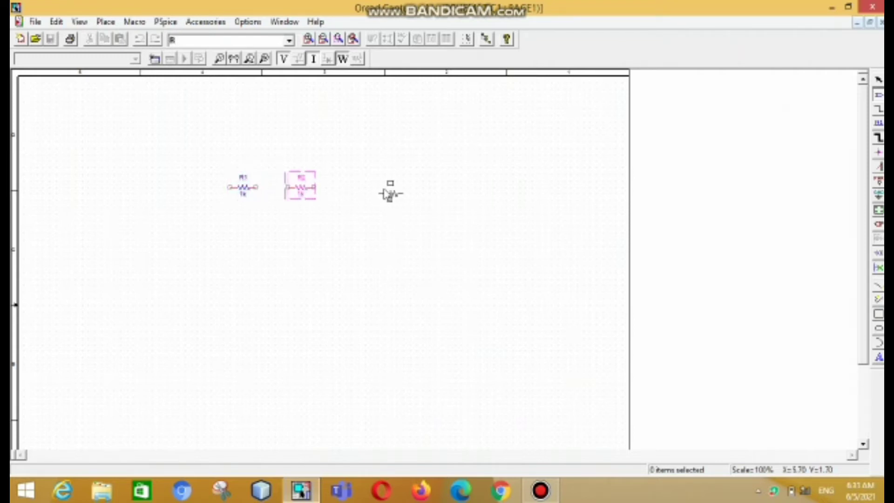
pyautogui.press('r')
pyautogui.click(347, 188)
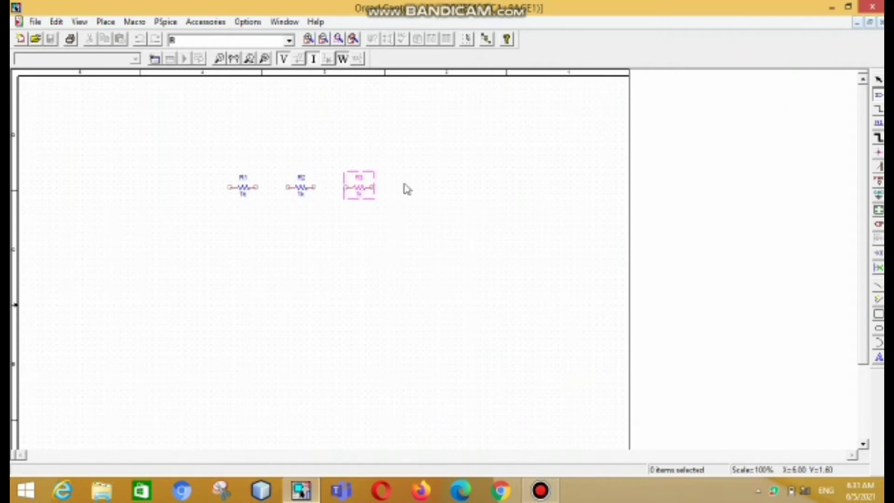
pyautogui.click(409, 189)
# Step: Rotate the resistor to vertical, place three of them below the horizontal row, and end part placement
pyautogui.press('r')
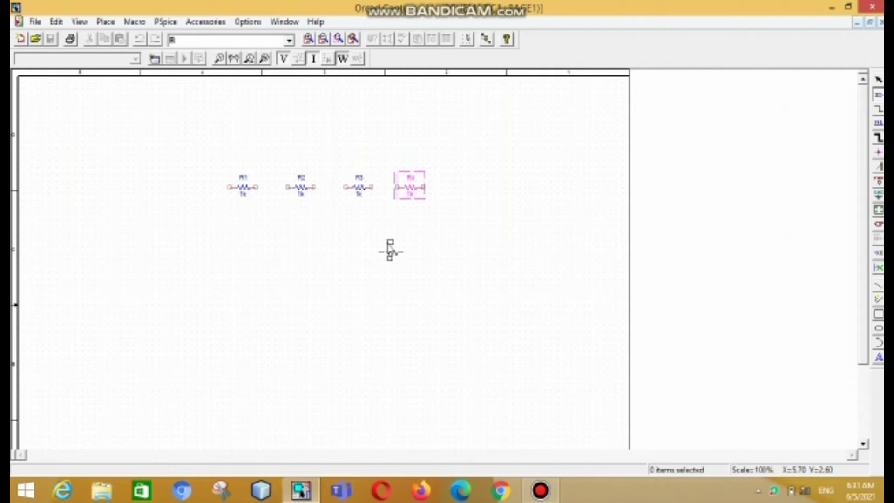
pyautogui.press('r')
pyautogui.press('Escape')
pyautogui.click(383, 252)
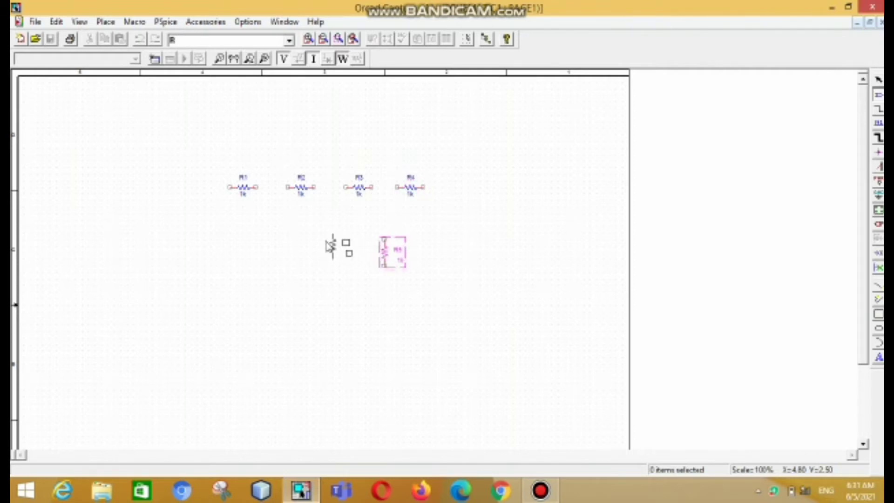
pyautogui.click(331, 247)
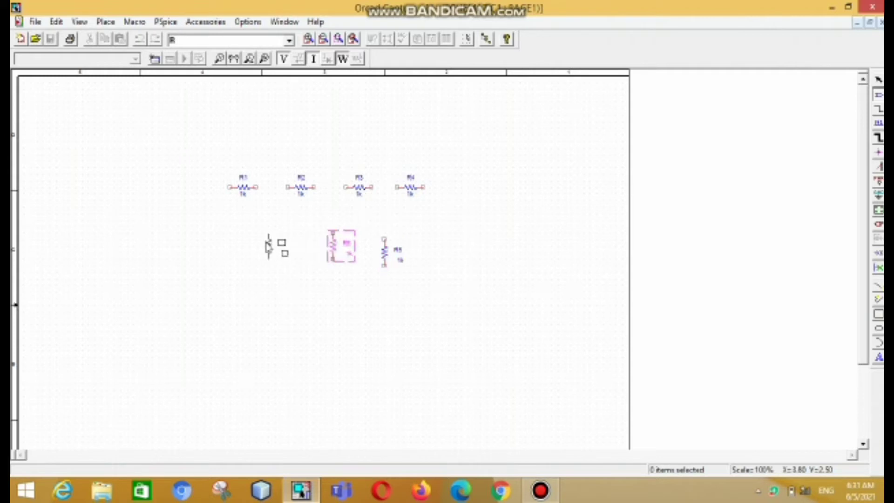
pyautogui.click(268, 248)
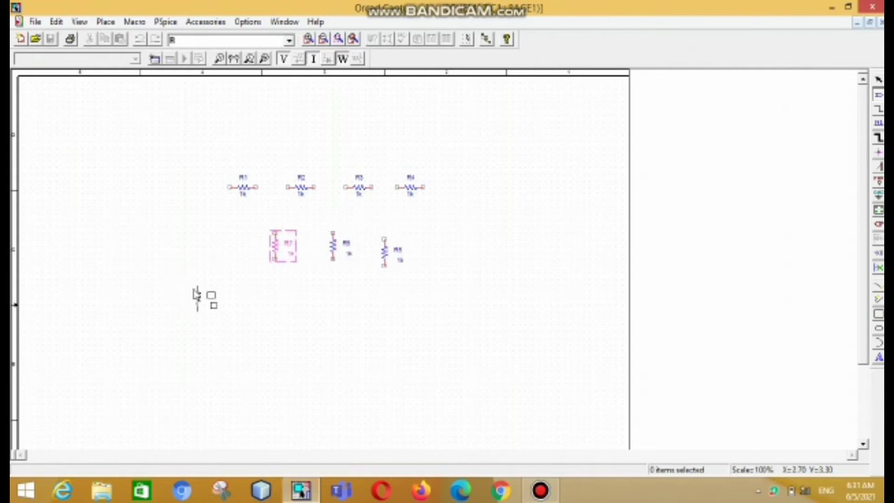
pyautogui.rightClick(196, 294)
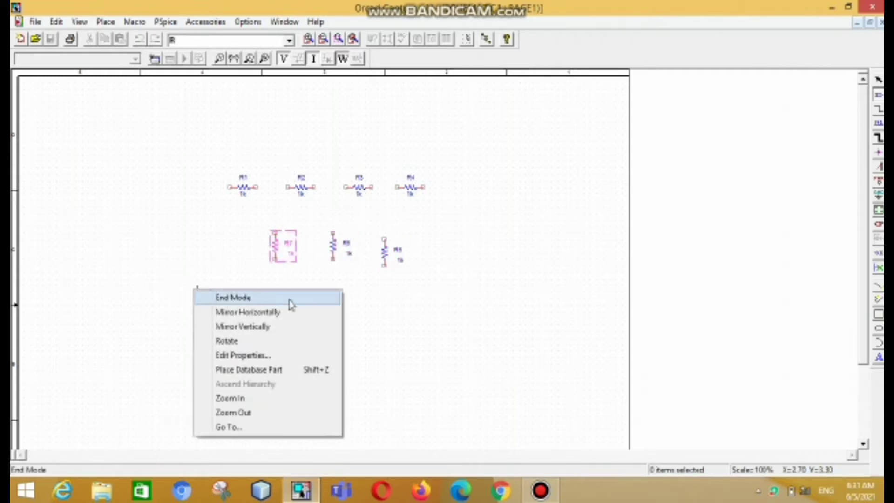
pyautogui.click(328, 302)
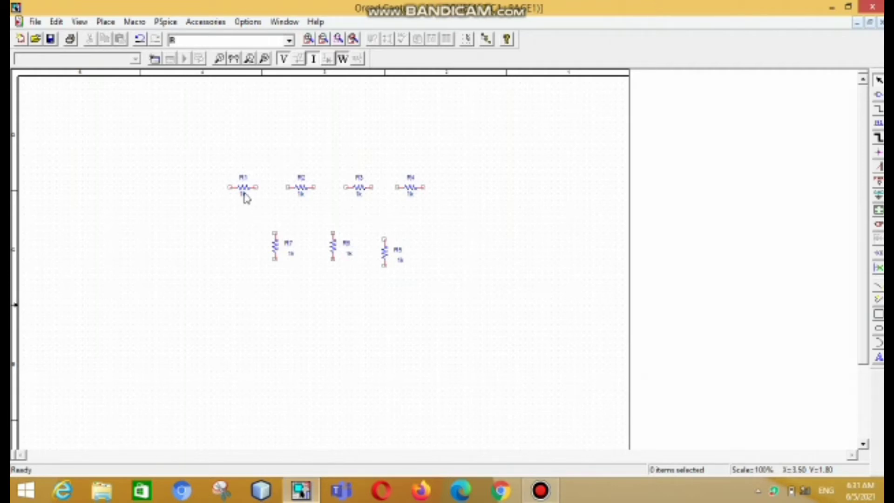
# Step: Set the value of resistor R1 to 10k and of resistor R2 to 17k
pyautogui.click(244, 194)
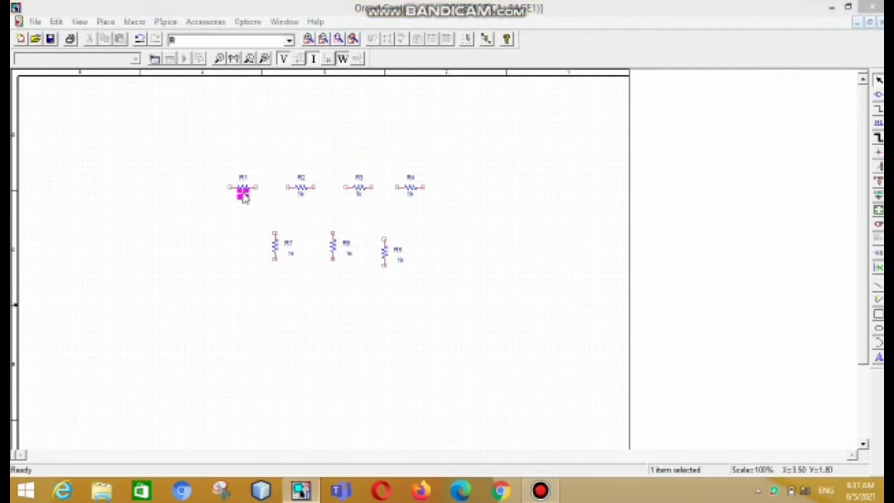
pyautogui.doubleClick(244, 195)
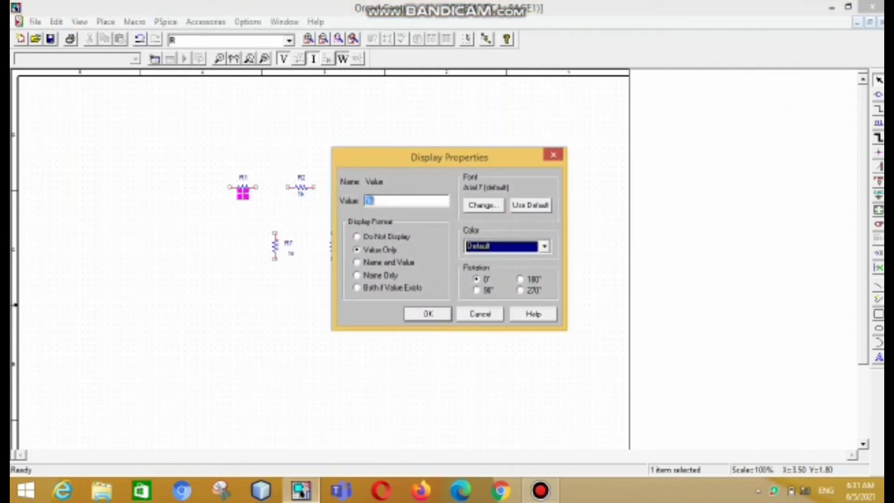
pyautogui.write('10k')
pyautogui.press('Return')
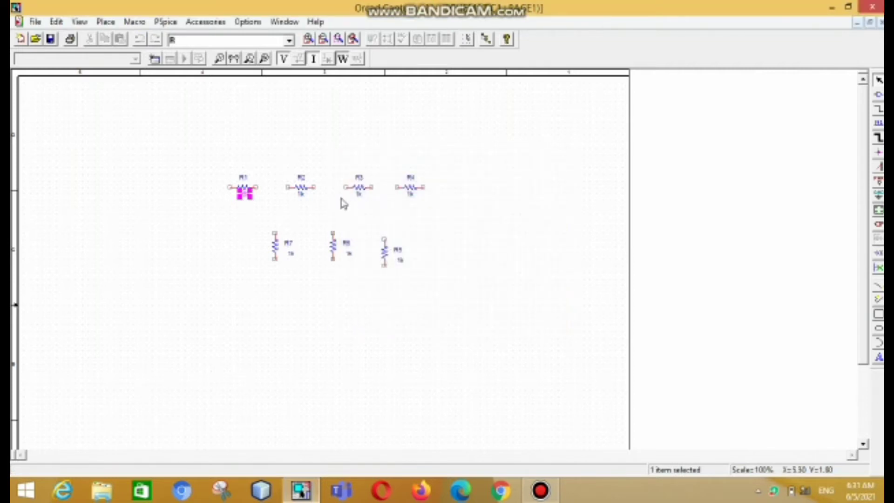
pyautogui.doubleClick(301, 194)
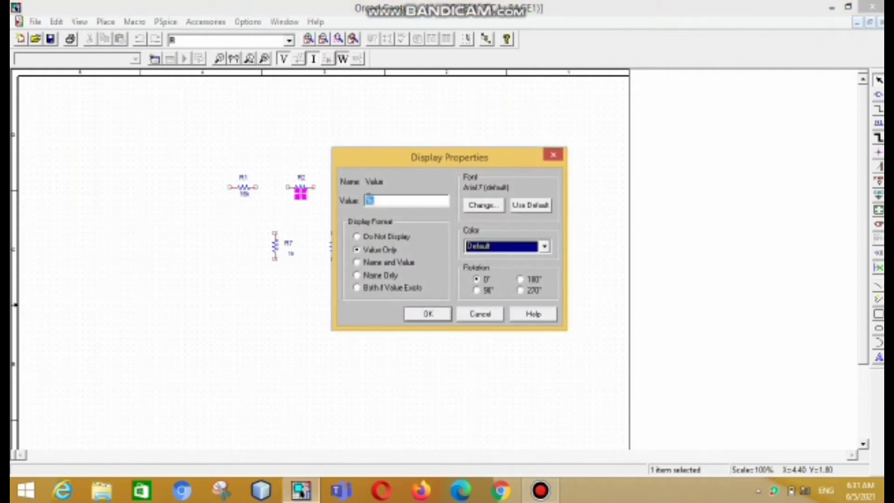
pyautogui.doubleClick(368, 200)
pyautogui.press('Return')
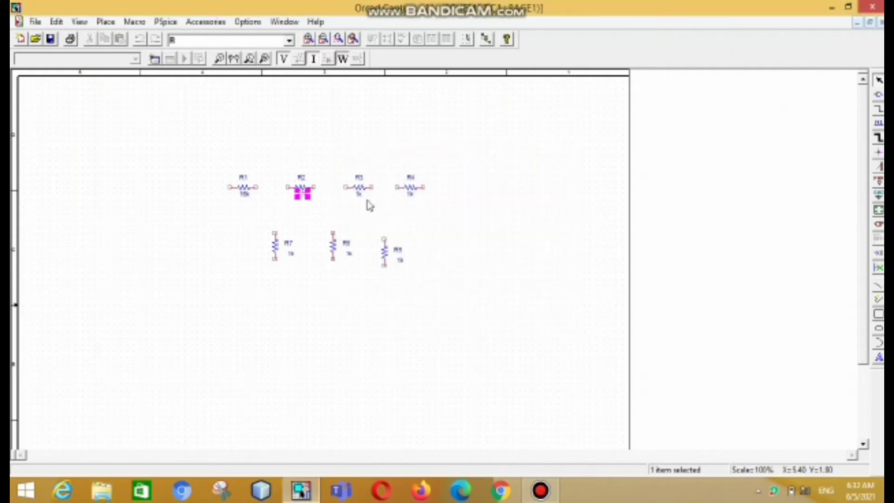
# Step: Set the value of resistor R3 to 90k and enter a new value for resistor R4
pyautogui.doubleClick(362, 195)
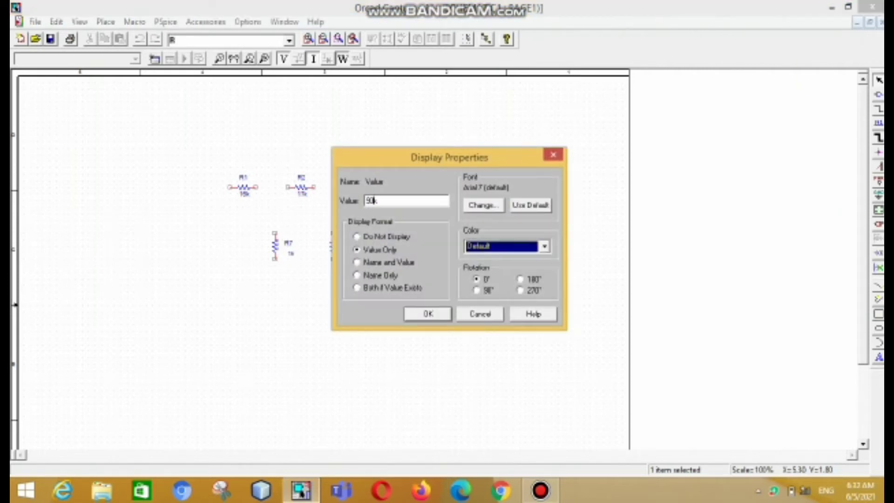
pyautogui.press('Return')
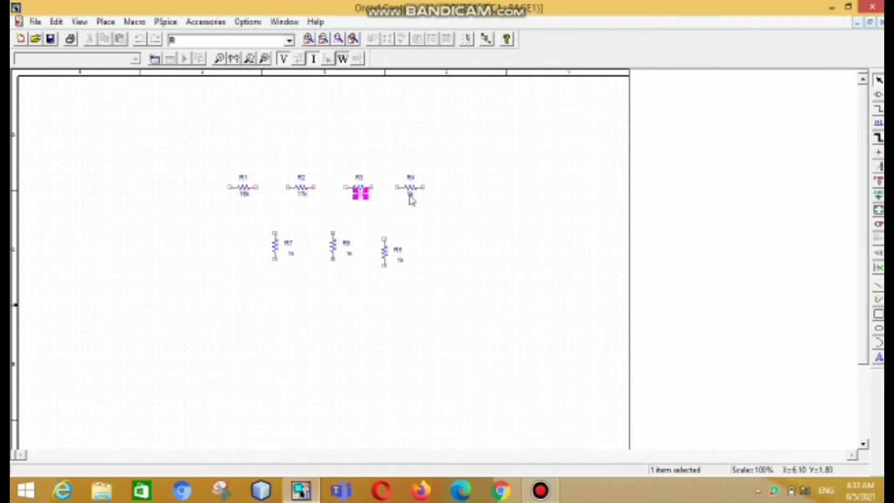
pyautogui.doubleClick(411, 198)
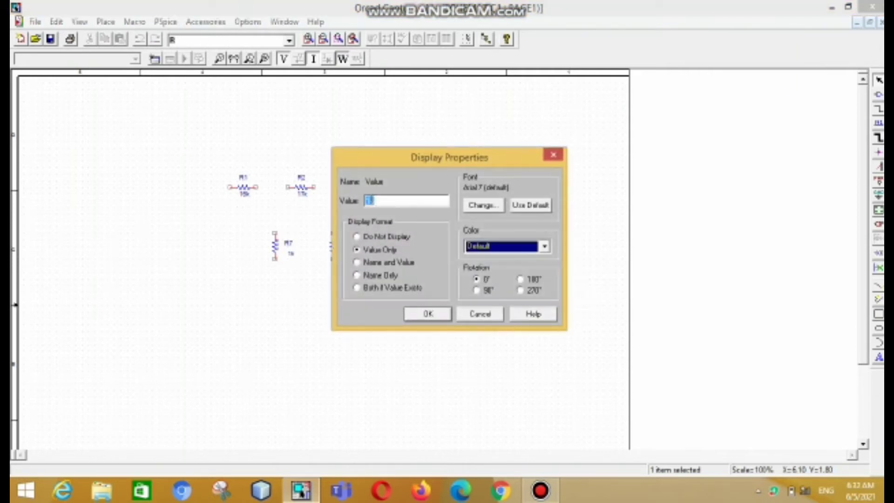
pyautogui.press('Return')
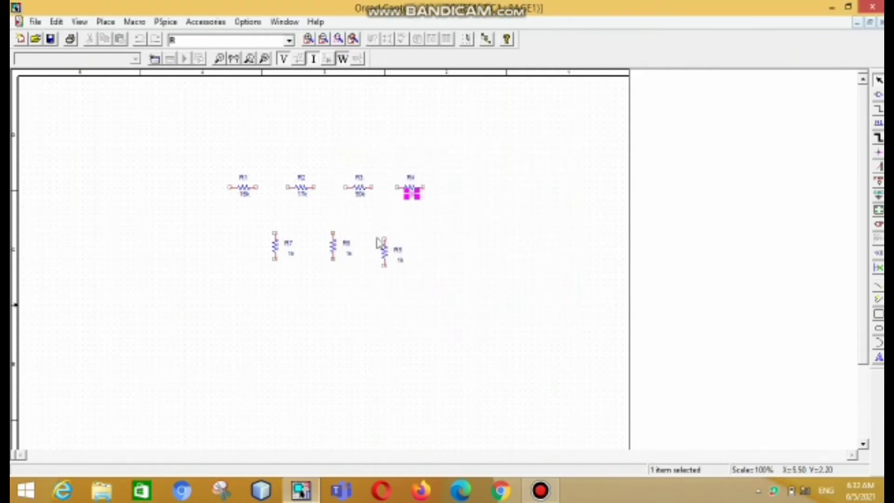
# Step: Set the value of resistor R5 to 75k and of resistor R6 to 56k
pyautogui.doubleClick(400, 260)
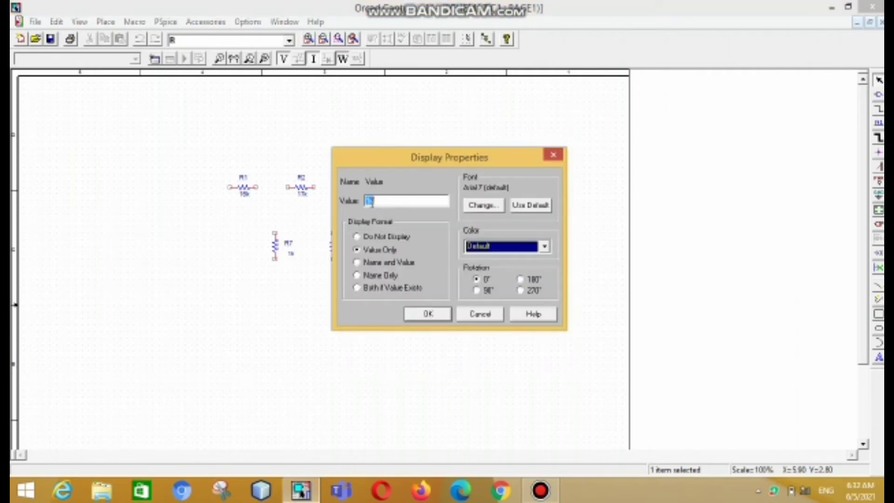
pyautogui.write('75')
pyautogui.press('Return')
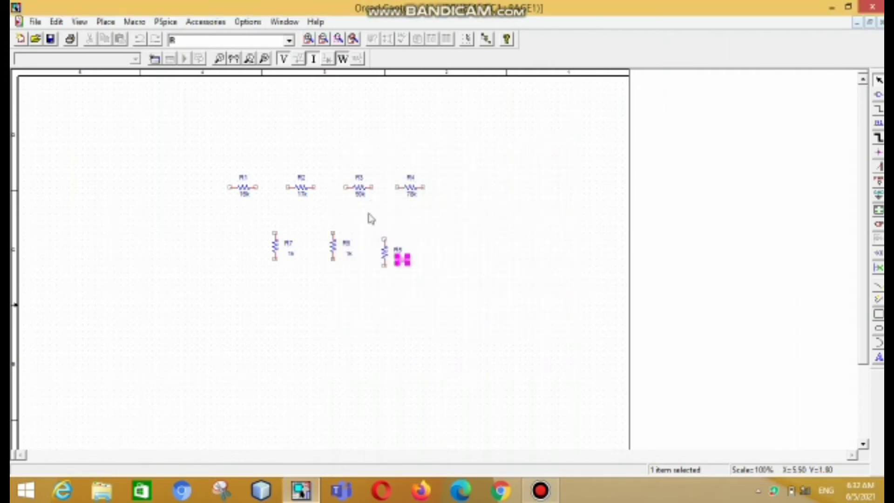
pyautogui.doubleClick(350, 256)
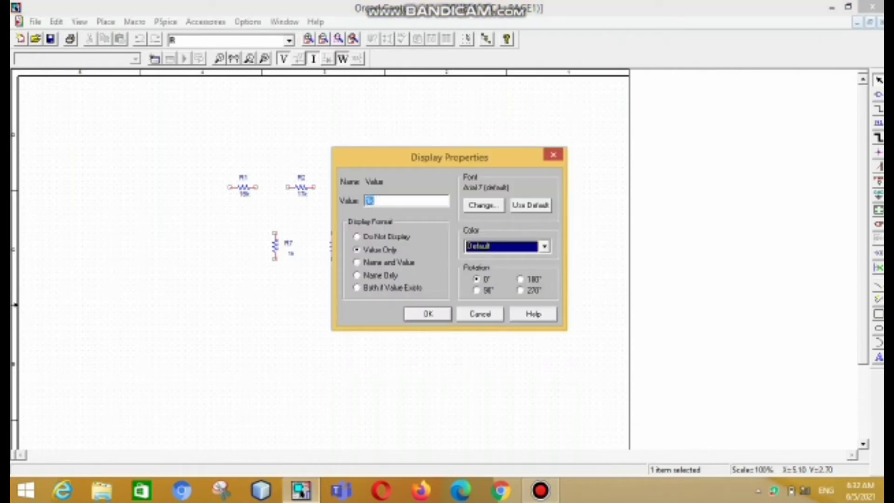
pyautogui.click(370, 201)
pyautogui.write('56')
pyautogui.press('Return')
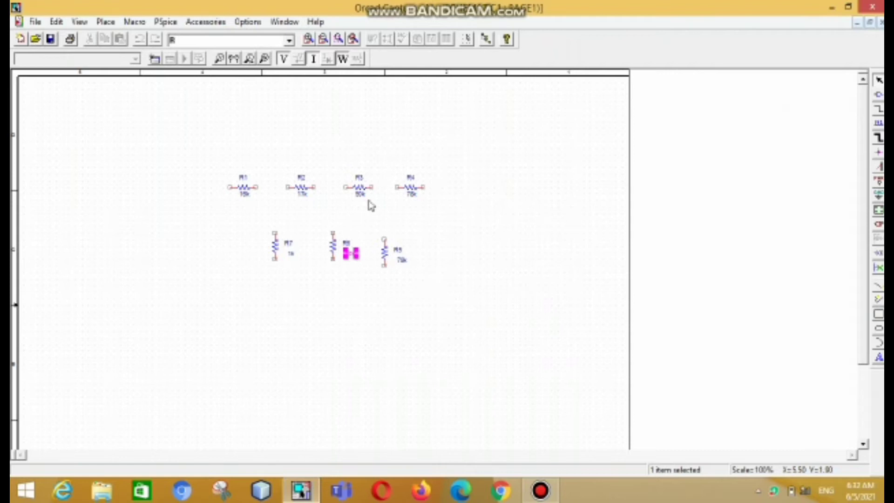
# Step: Set the value of resistor R7 to 140k and clear the selection
pyautogui.click(292, 254)
pyautogui.doubleClick(291, 254)
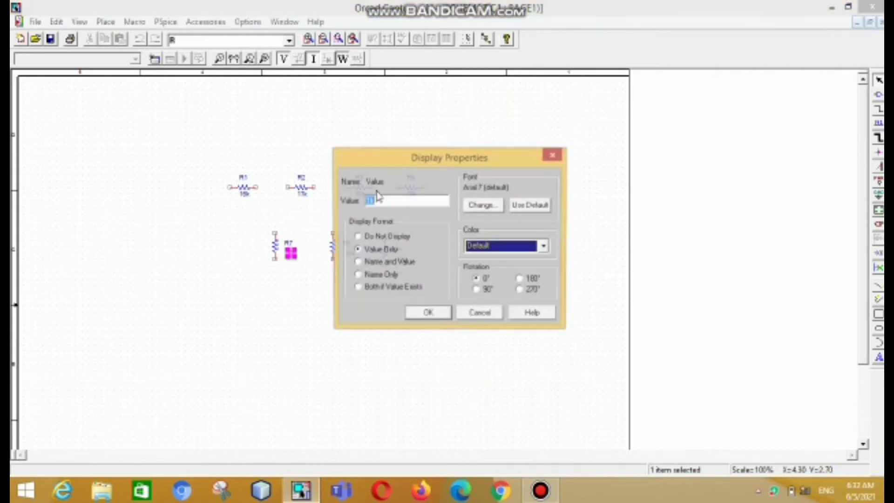
pyautogui.write('40')
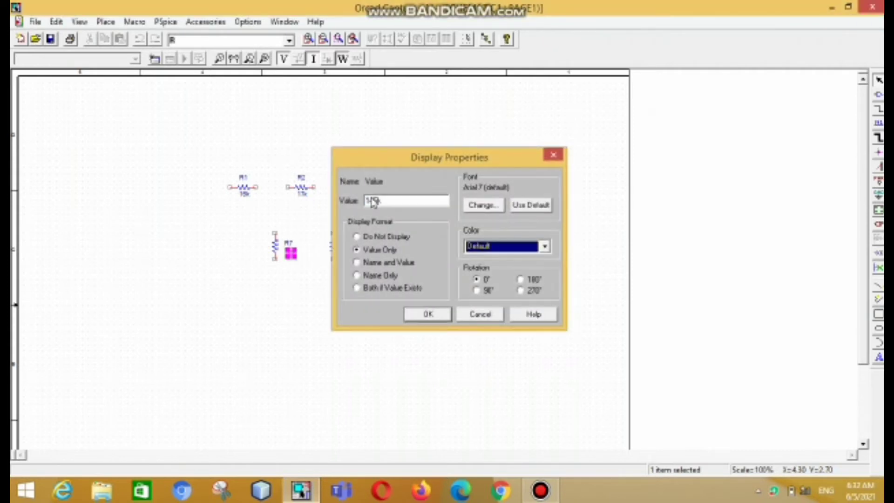
pyautogui.press('Return')
pyautogui.click(484, 267)
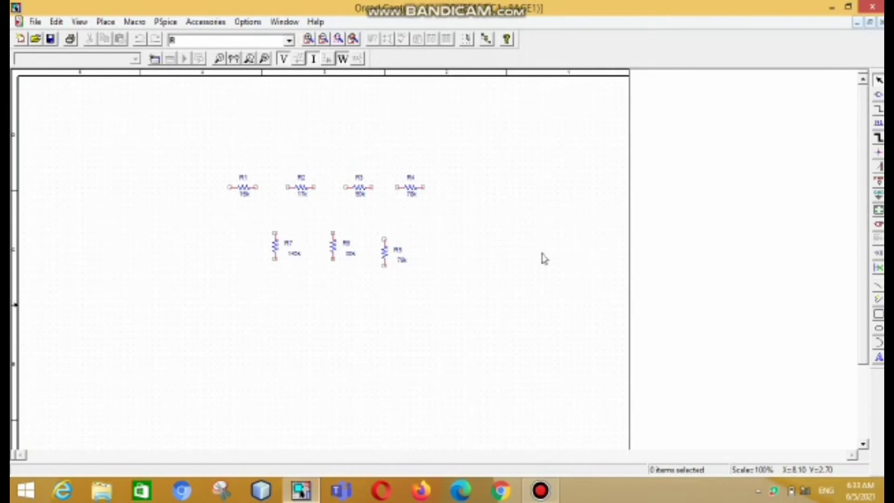
# Step: Place a vertical VDC/SOURCE voltage source to the left of the resistors
pyautogui.click(108, 22)
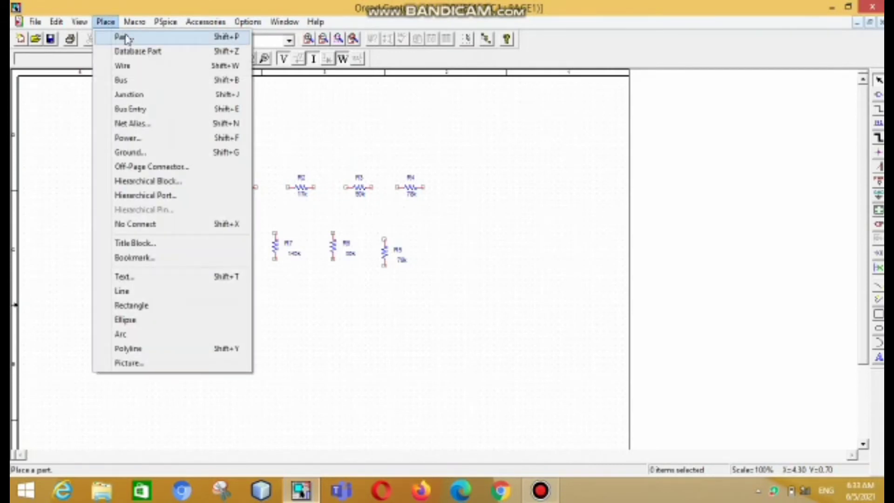
pyautogui.click(122, 37)
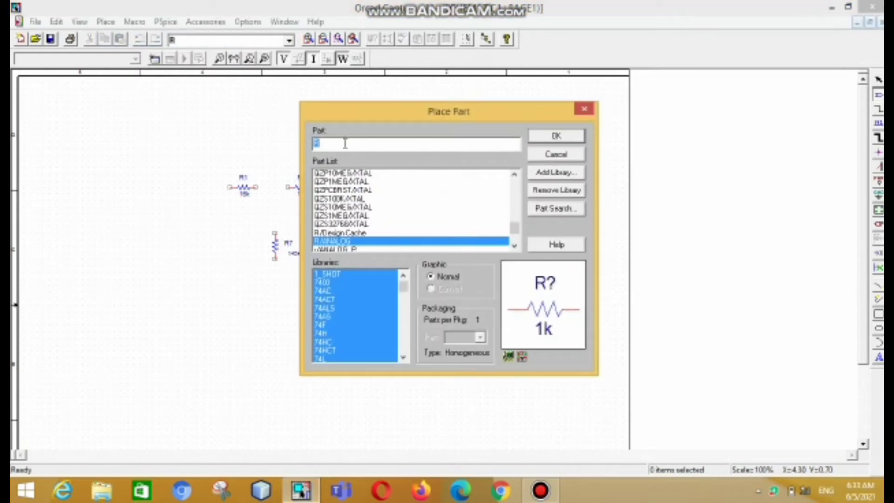
pyautogui.press('BackSpace')
pyautogui.write('VDC')
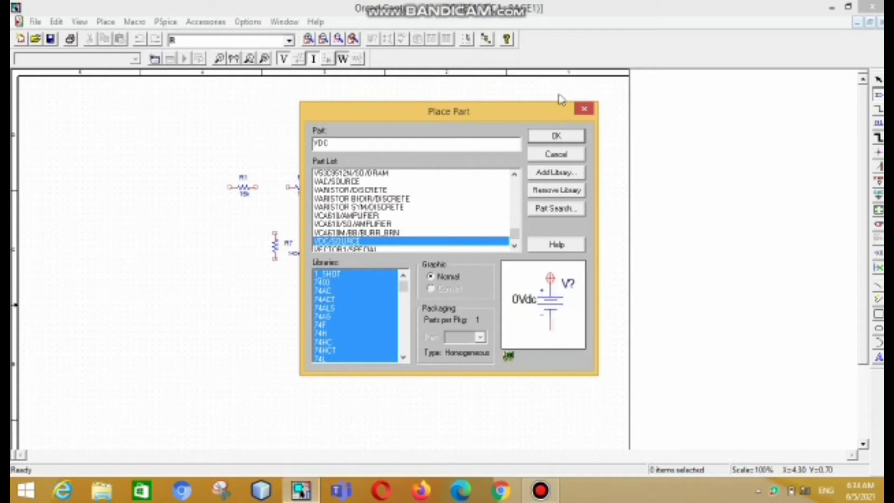
pyautogui.click(556, 136)
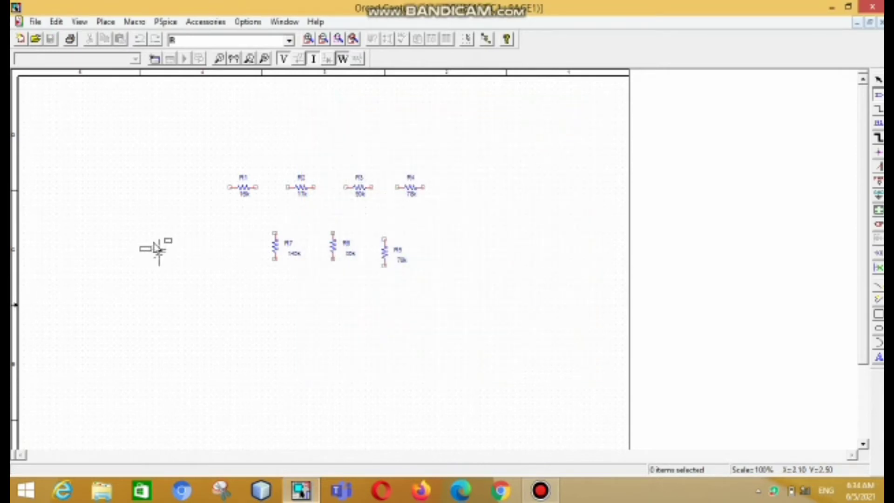
pyautogui.click(158, 250)
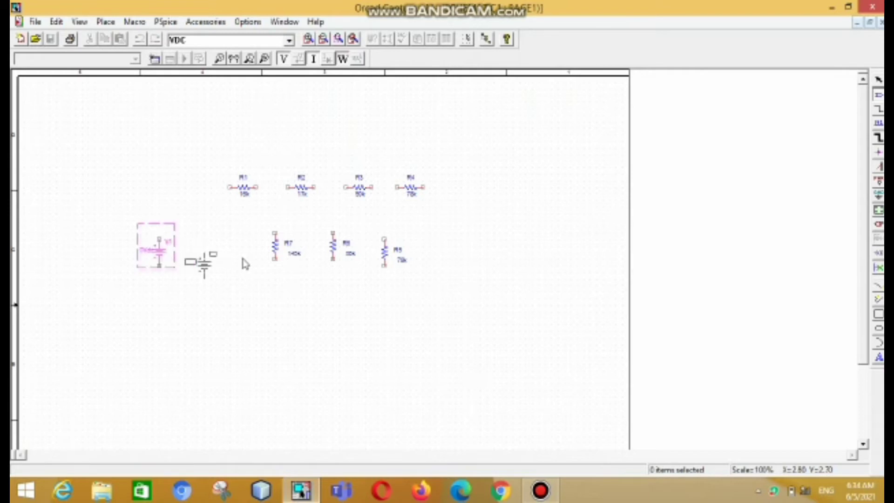
# Step: Rotate the voltage source to horizontal, place two more below the vertical resistors, and end part placement
pyautogui.press('r')
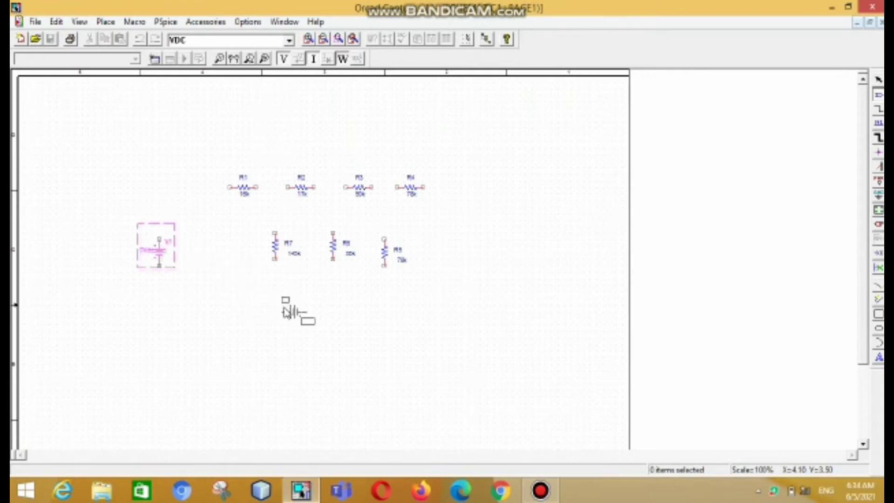
pyautogui.click(288, 312)
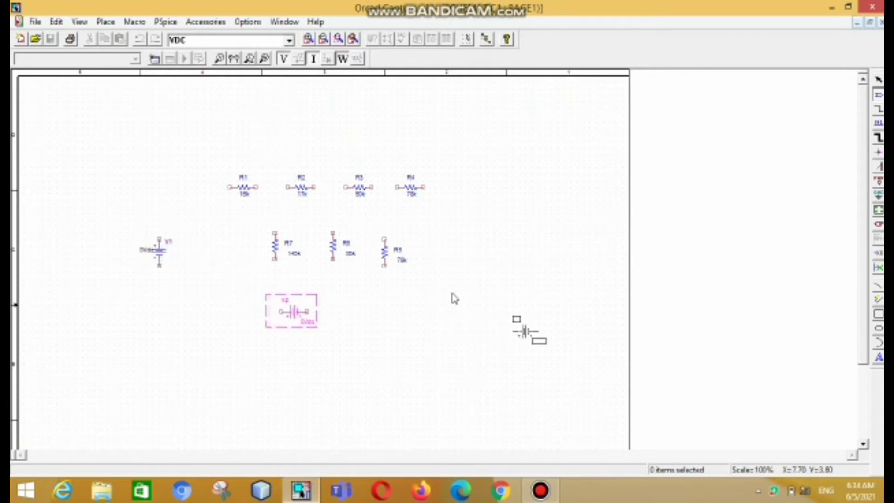
pyautogui.click(429, 311)
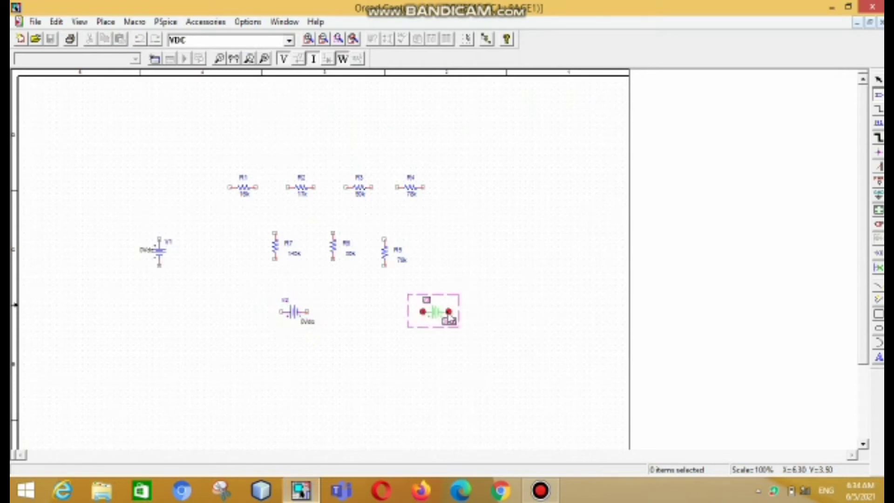
pyautogui.rightClick(496, 321)
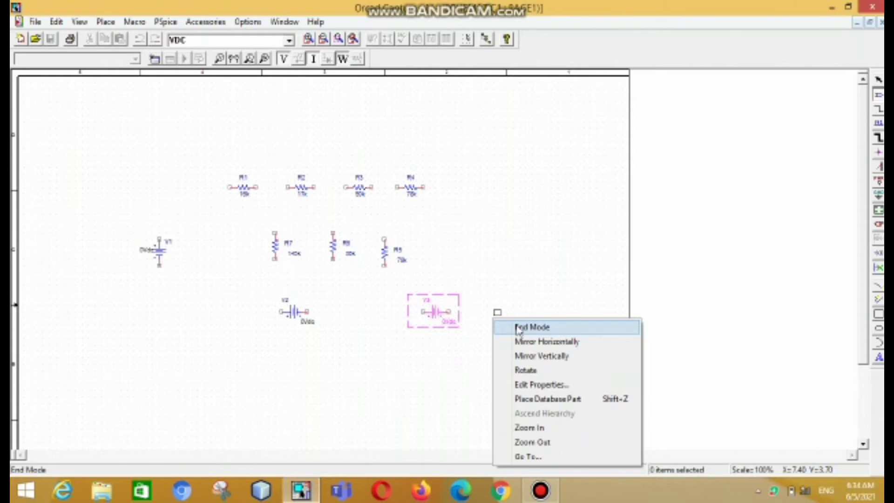
pyautogui.click(519, 329)
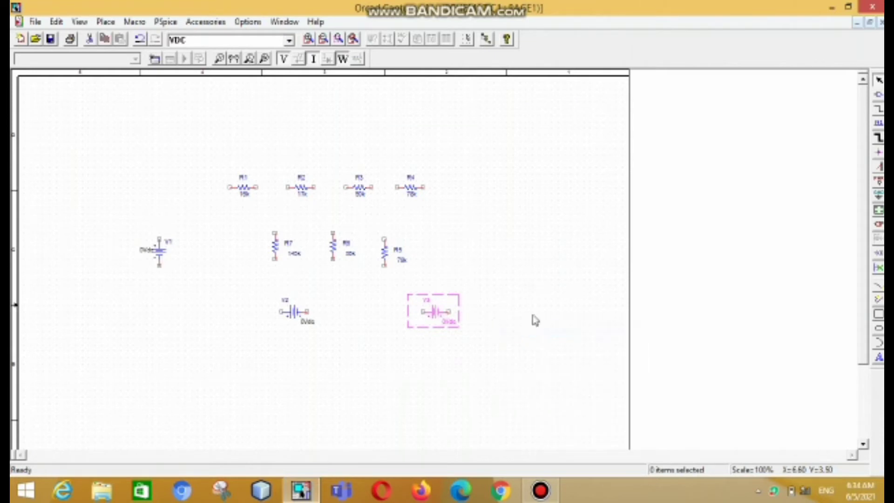
pyautogui.click(534, 320)
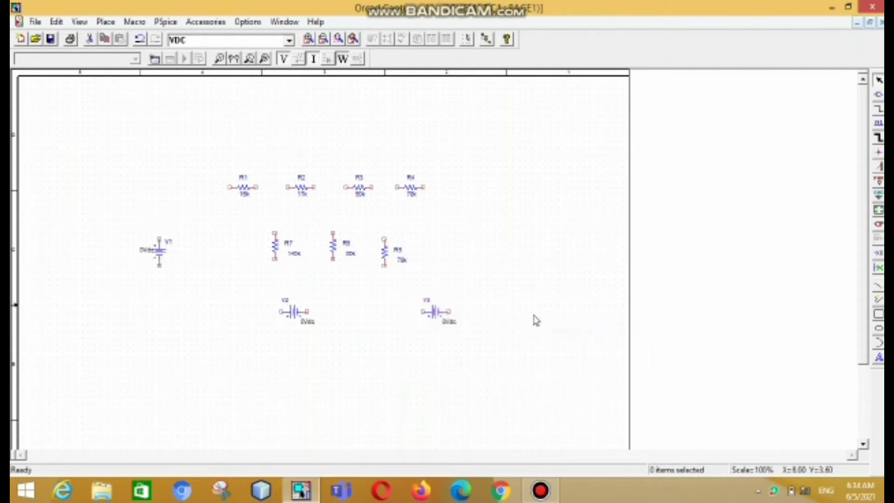
# Step: Delete the two horizontal voltage sources V3 and V2 below the resistors
pyautogui.click(437, 318)
pyautogui.rightClick(437, 318)
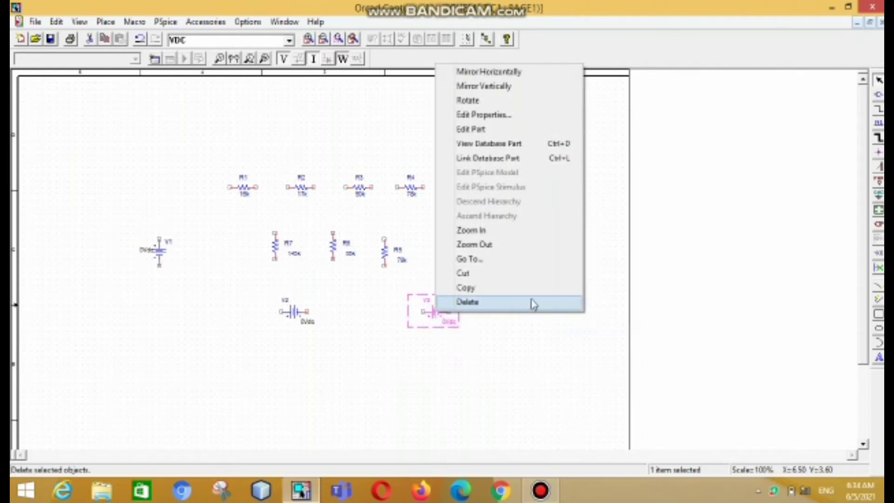
pyautogui.click(473, 308)
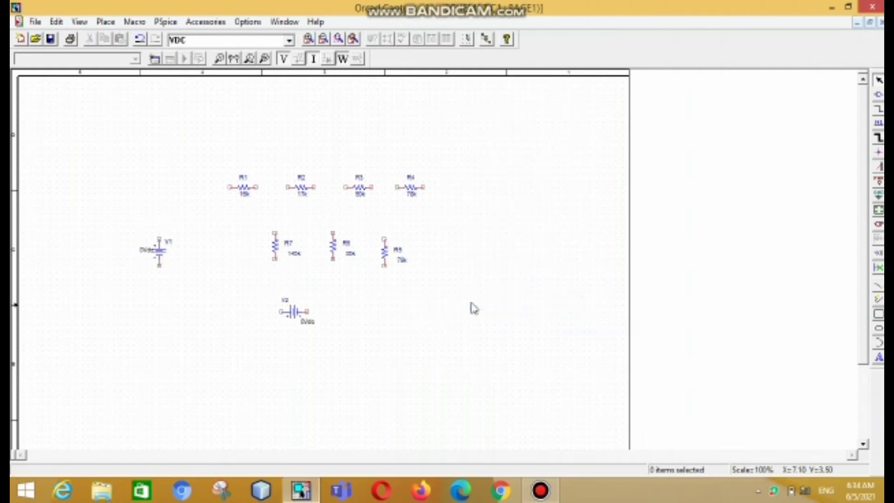
pyautogui.click(296, 318)
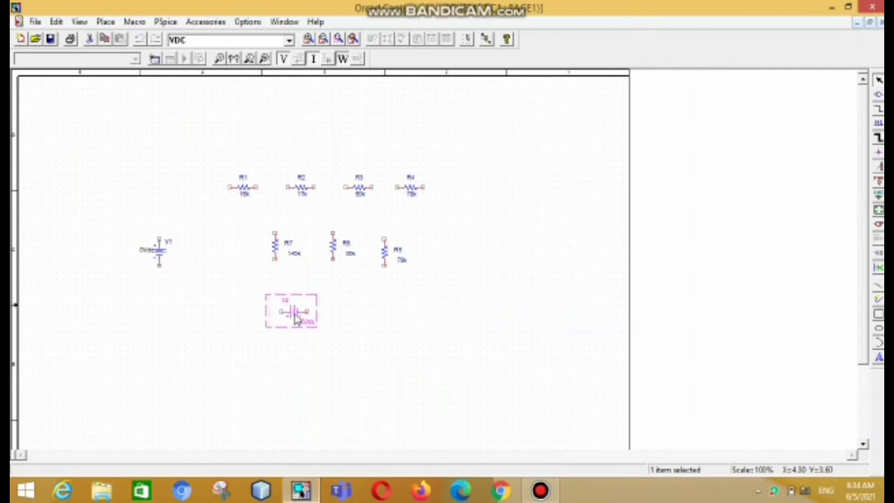
pyautogui.rightClick(295, 319)
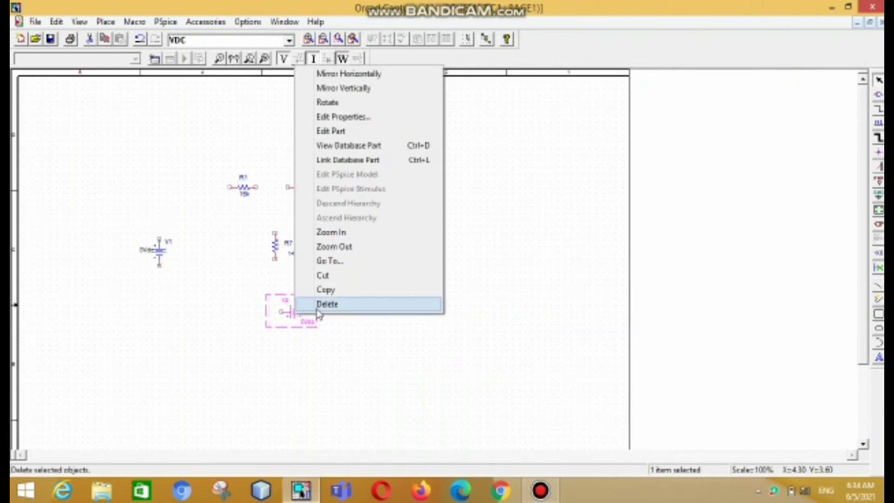
pyautogui.click(318, 308)
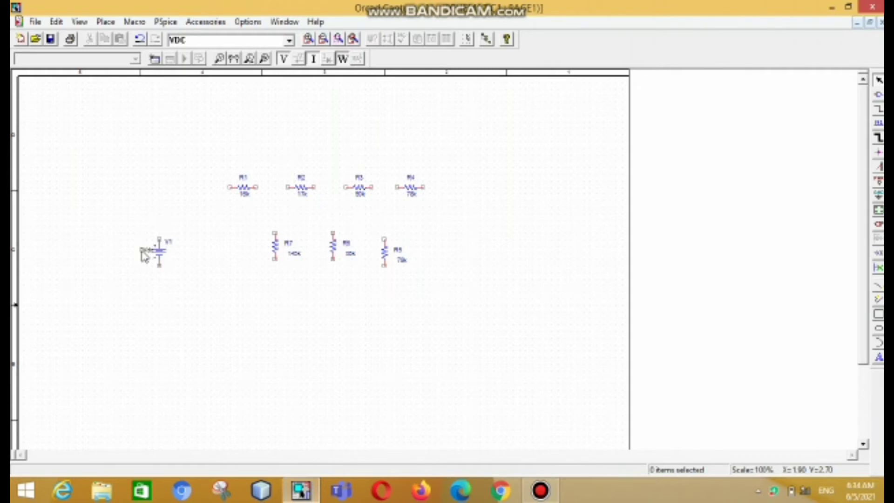
# Step: Set the DC value of voltage source V1 to 34Vdc and clear the selection
pyautogui.doubleClick(144, 253)
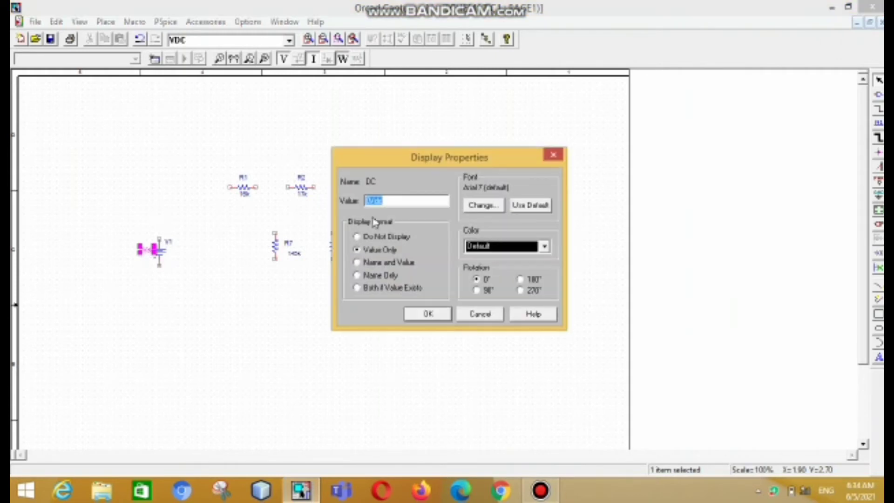
pyautogui.click(373, 202)
pyautogui.press('BackSpace')
pyautogui.write('10')
pyautogui.press('Return')
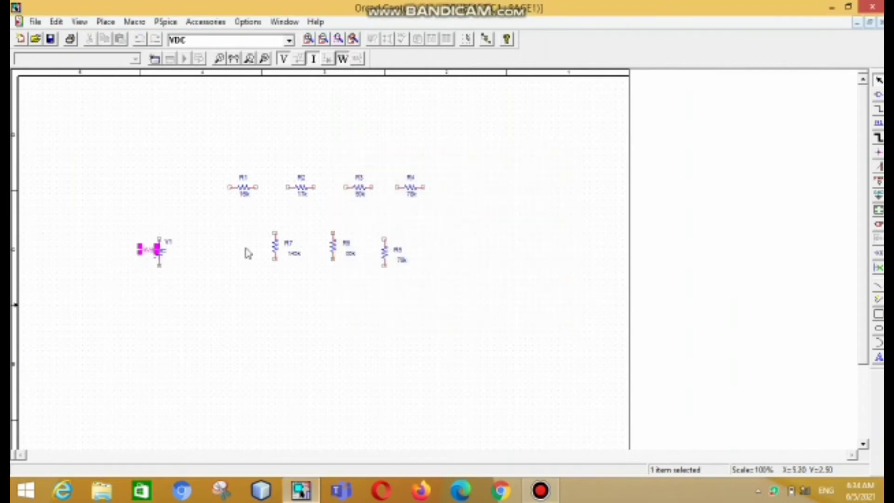
pyautogui.click(176, 296)
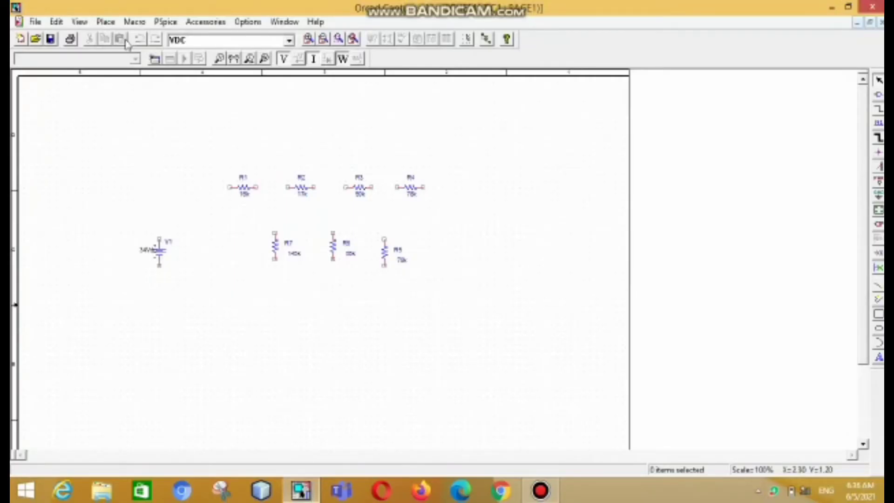
# Step: Place a vertical C/ANALOG capacitor to the right of resistor R5 and end part placement
pyautogui.click(105, 21)
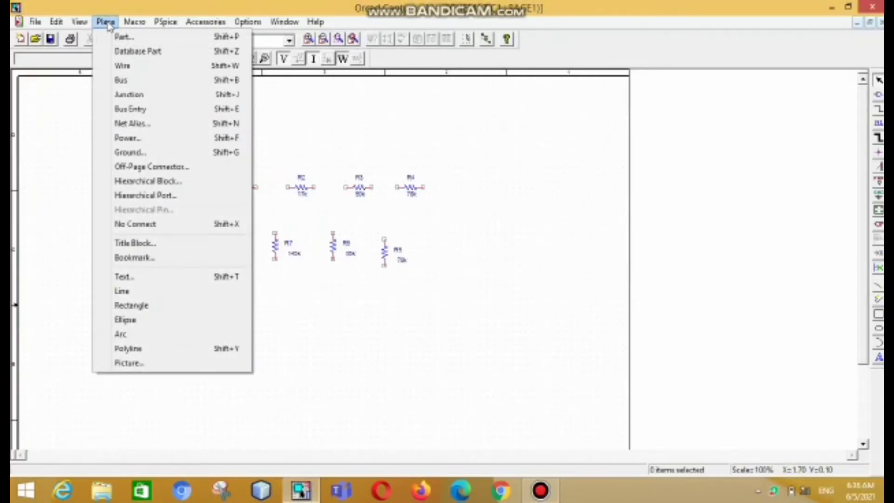
pyautogui.click(123, 37)
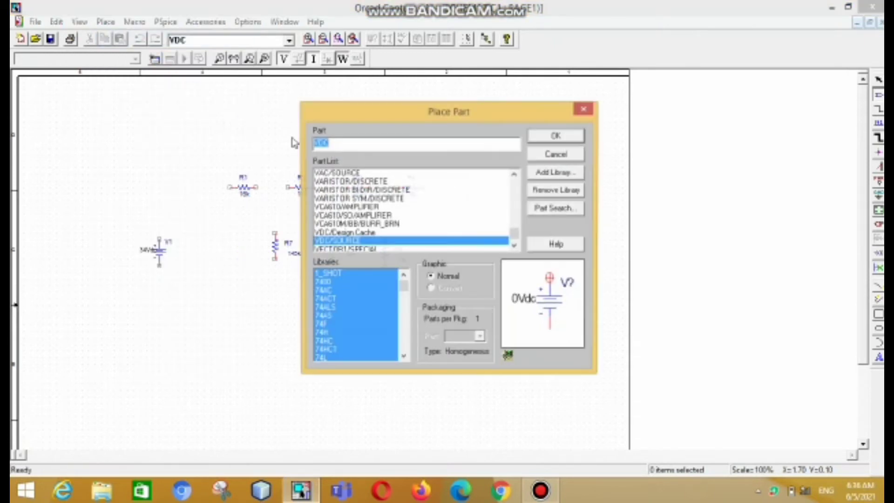
pyautogui.click(344, 144)
pyautogui.press('BackSpace')
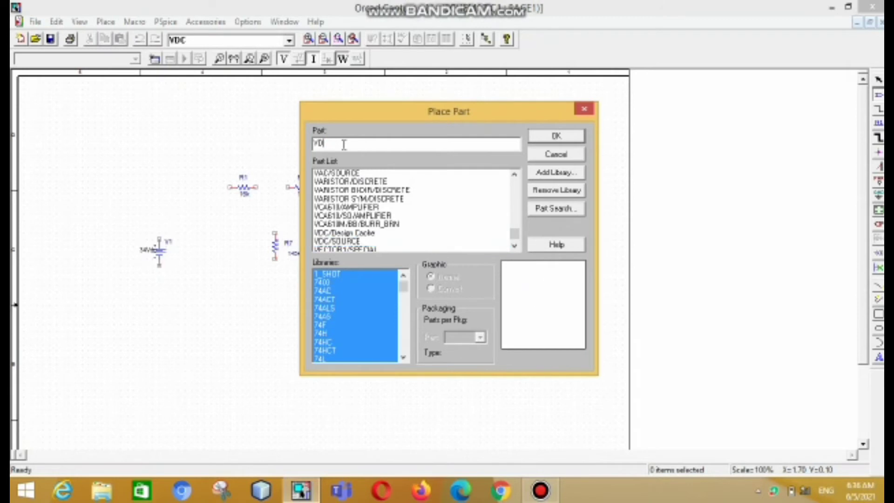
pyautogui.write('C')
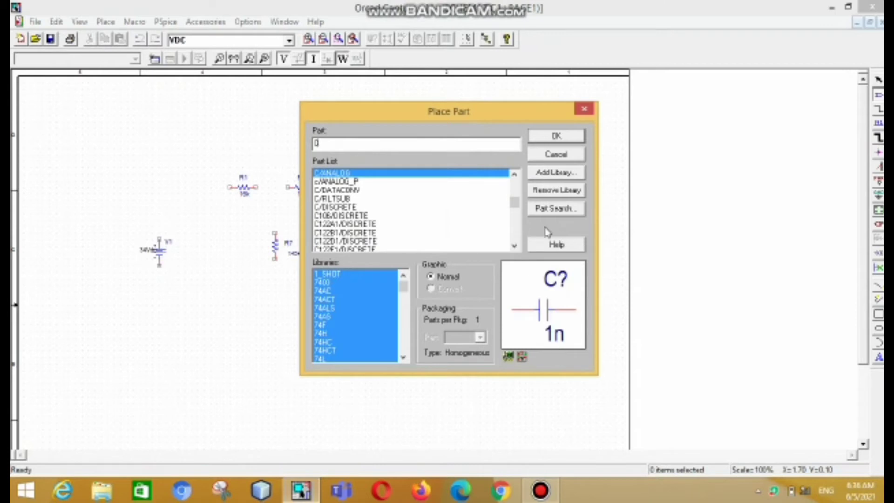
pyautogui.click(557, 136)
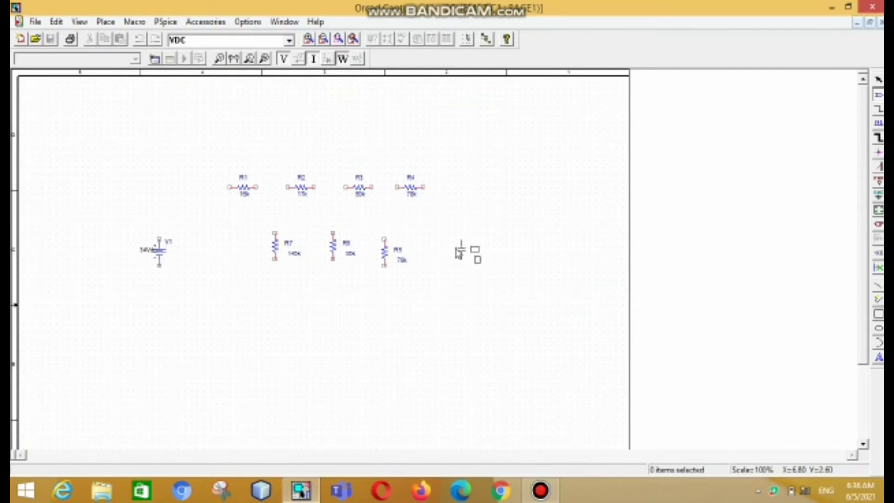
pyautogui.click(457, 256)
pyautogui.rightClick(486, 297)
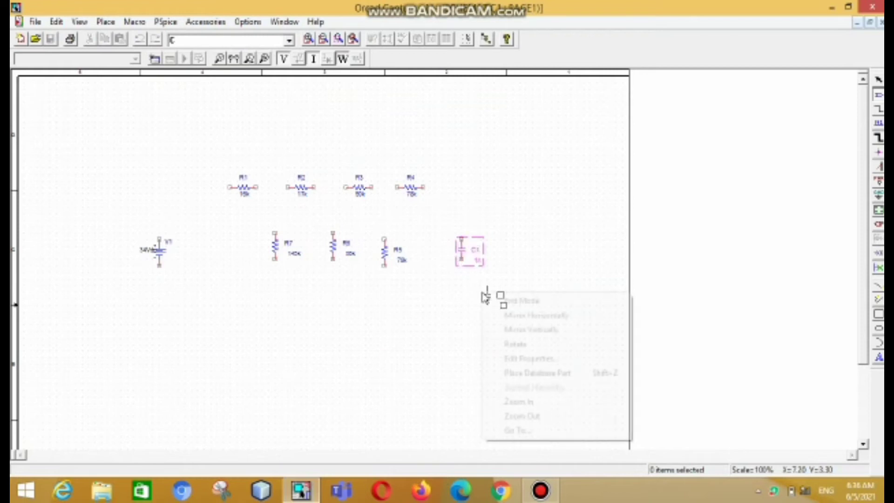
pyautogui.click(535, 303)
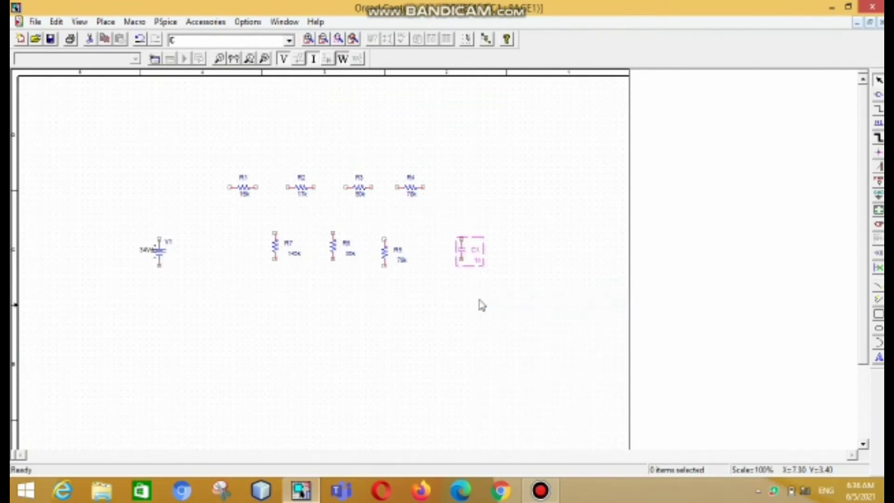
# Step: Set the value of capacitor C1 to 147n
pyautogui.doubleClick(479, 266)
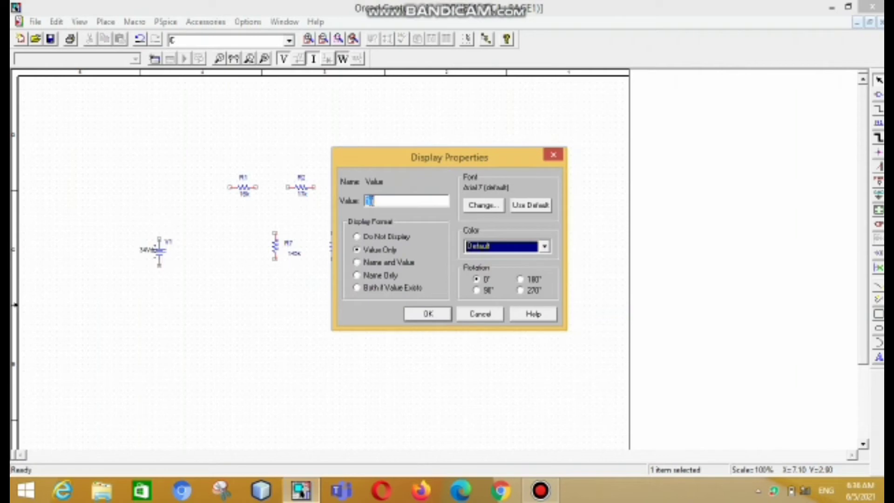
pyautogui.write('147n')
pyautogui.press('Return')
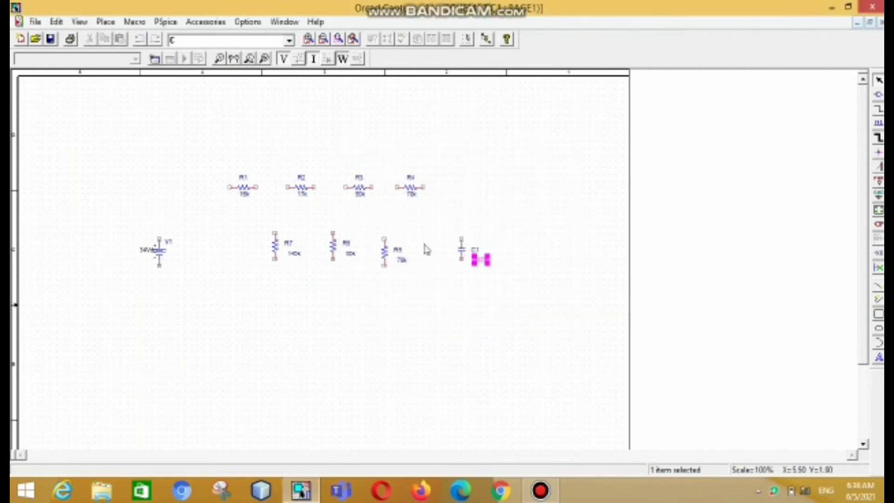
# Step: Wire resistors R1, R2, R3 and R4 together in series along the upper row
pyautogui.click(478, 305)
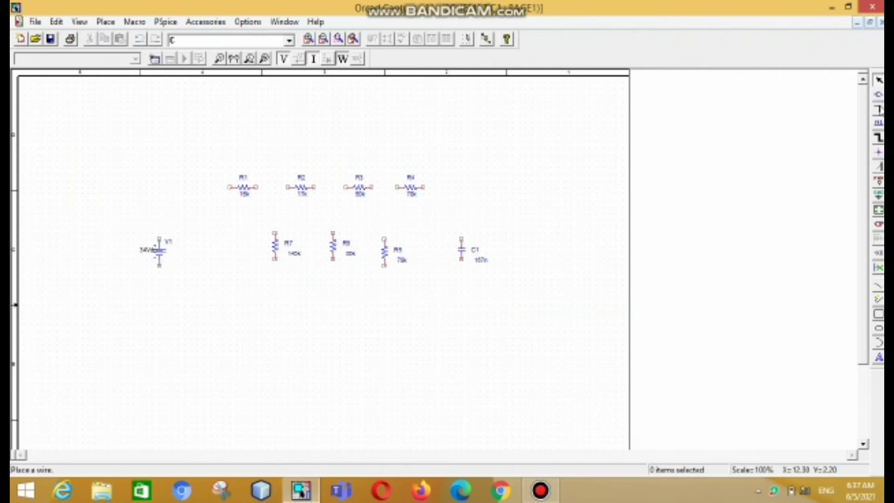
pyautogui.click(879, 110)
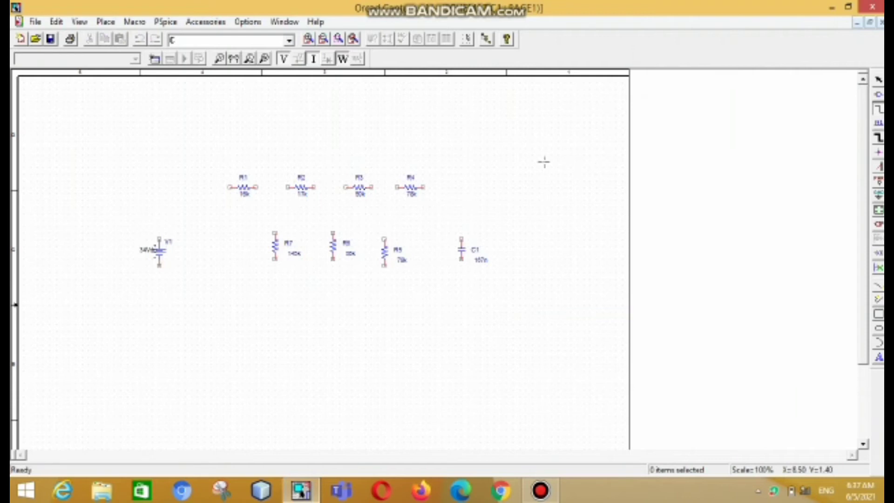
pyautogui.click(255, 187)
pyautogui.click(288, 187)
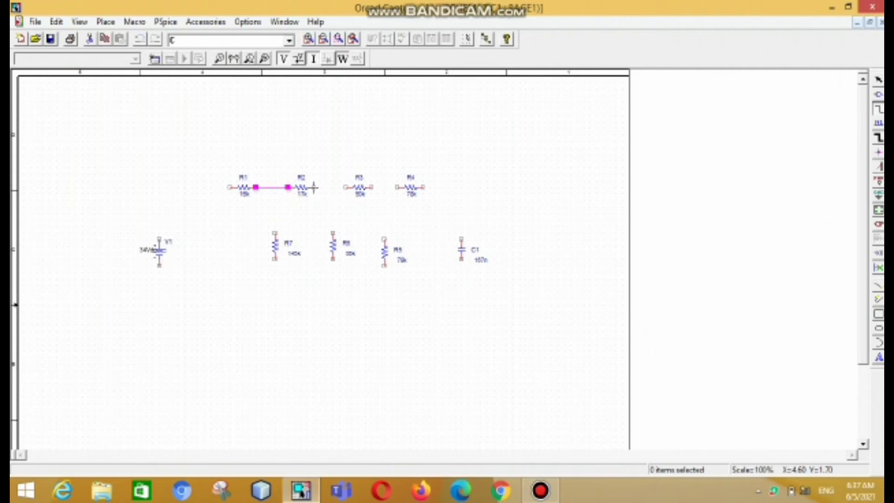
pyautogui.click(314, 187)
pyautogui.click(345, 187)
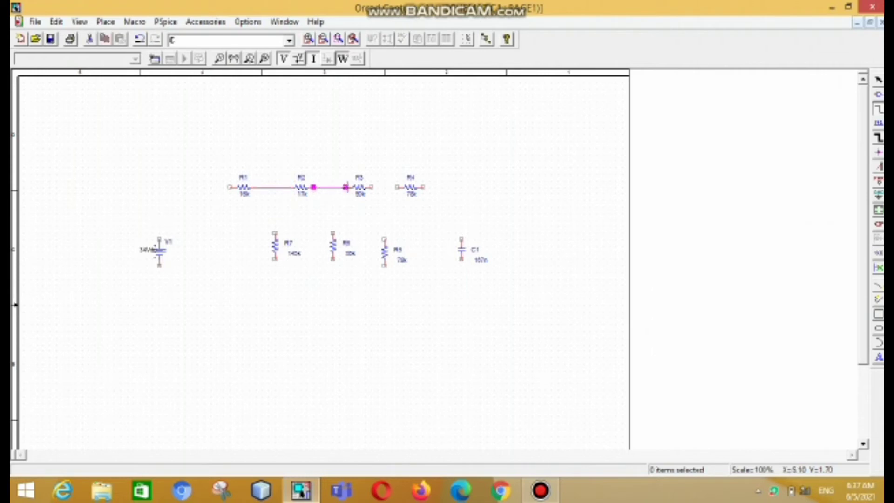
pyautogui.click(372, 188)
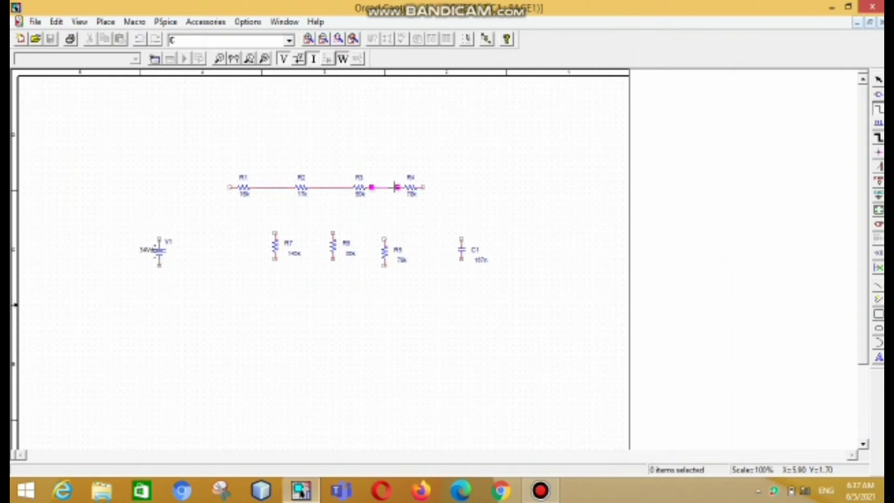
pyautogui.click(395, 188)
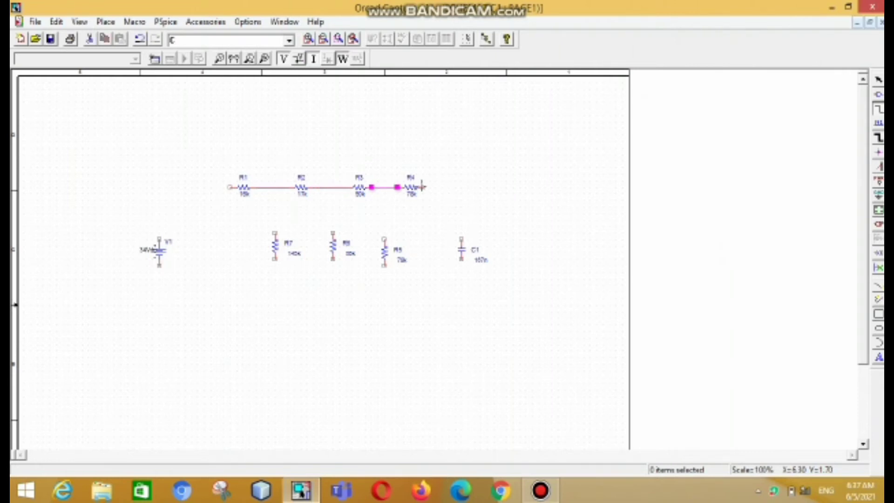
# Step: Complete the outer loop with wires from R4 to capacitor C1, from C1 to the negative terminal of V1, and from V1's positive terminal to R1
pyautogui.click(422, 188)
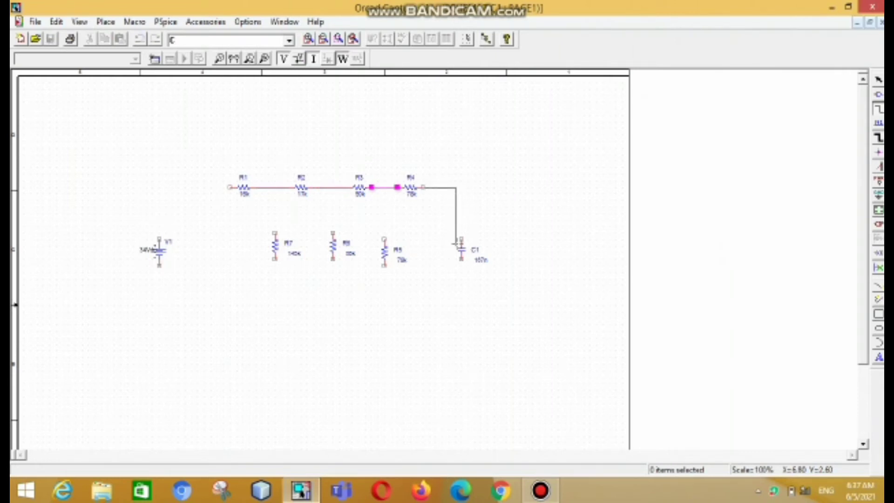
pyautogui.click(461, 239)
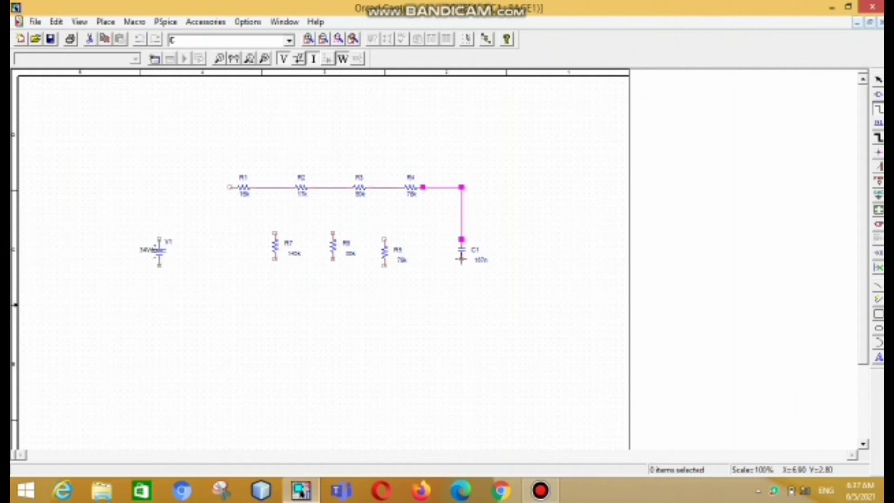
pyautogui.click(461, 259)
pyautogui.click(462, 299)
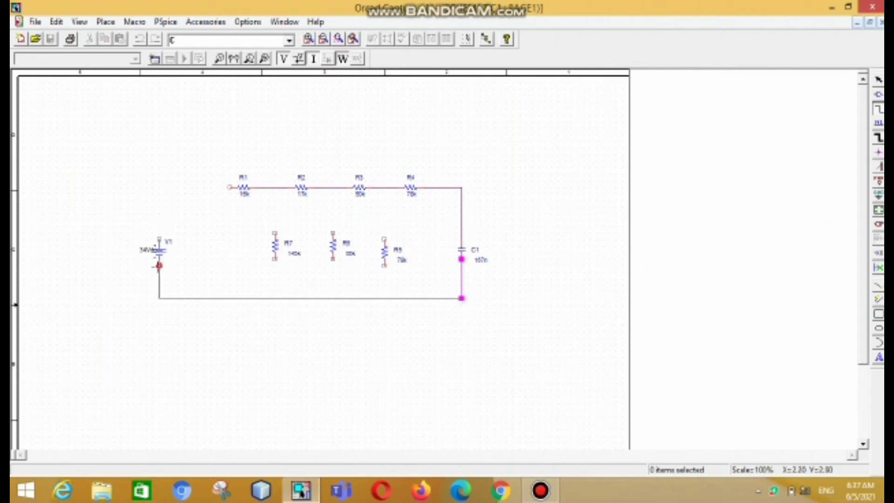
pyautogui.click(160, 265)
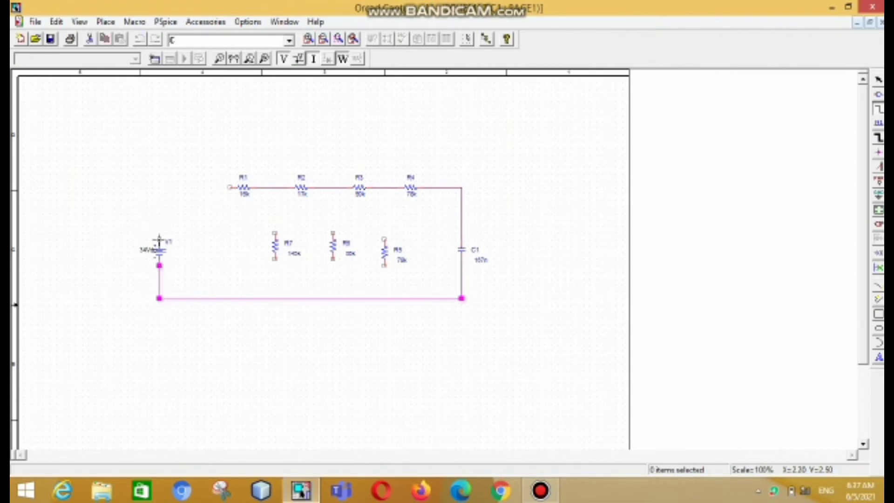
pyautogui.click(159, 239)
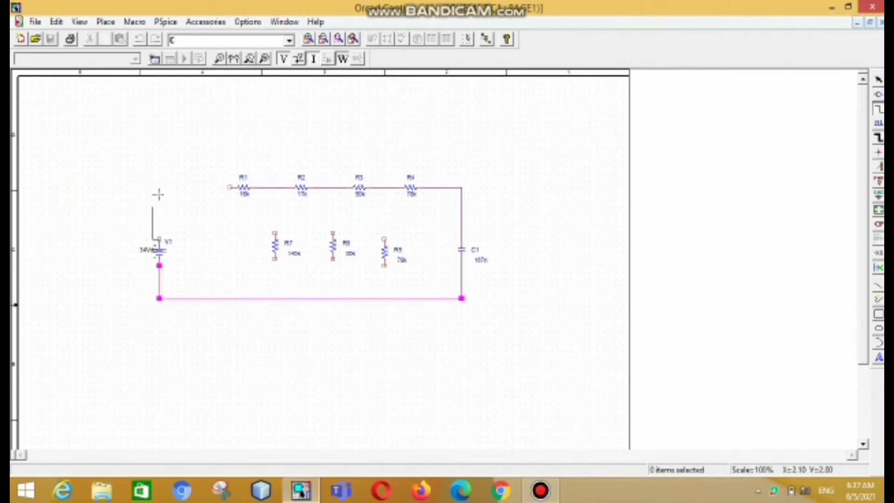
pyautogui.click(230, 187)
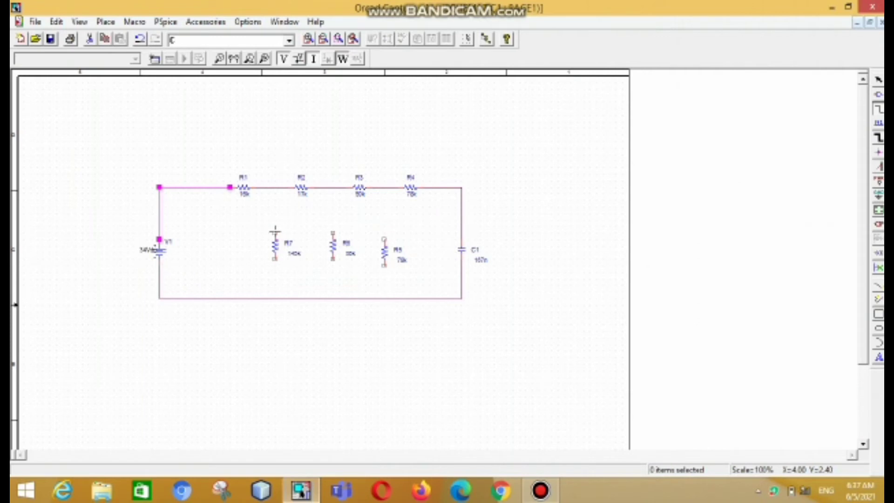
# Step: Wire resistor R7 between the R1–R2 node on the upper wire and the lower wire
pyautogui.click(275, 232)
pyautogui.click(275, 187)
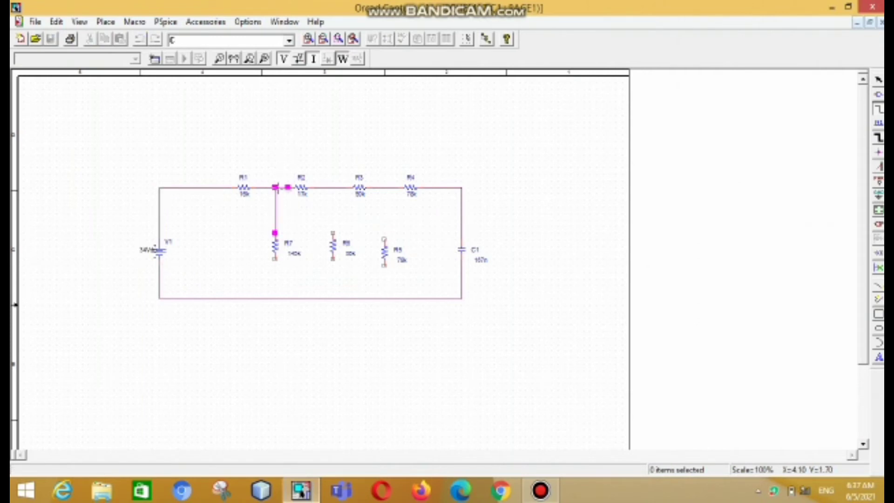
pyautogui.click(274, 259)
pyautogui.click(274, 298)
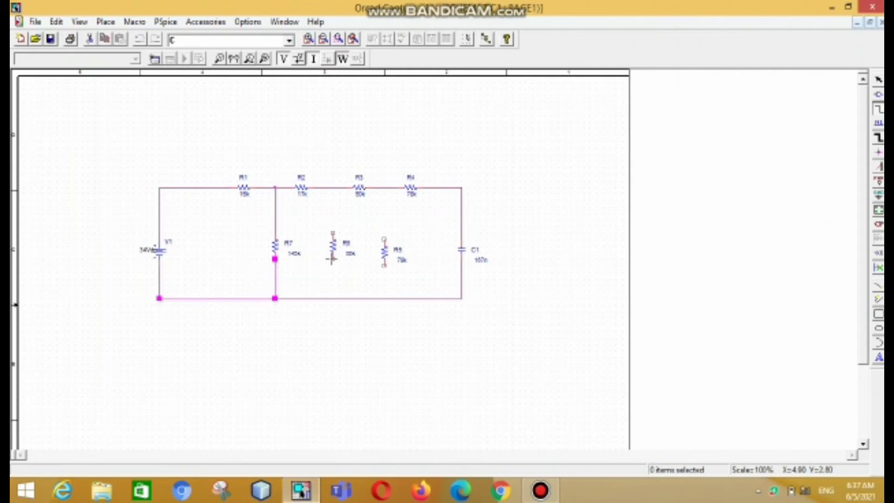
# Step: Wire resistor R6 between the lower wire and the R2–R3 node on the upper wire
pyautogui.click(332, 259)
pyautogui.click(332, 297)
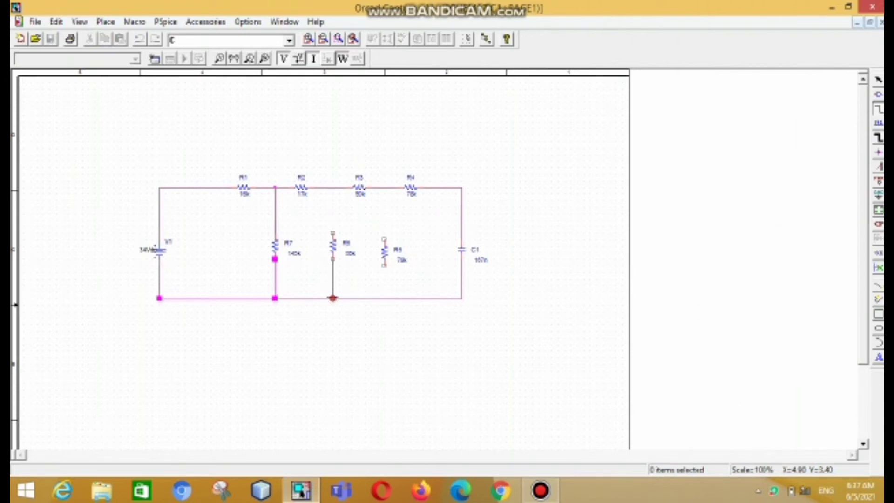
pyautogui.click(332, 232)
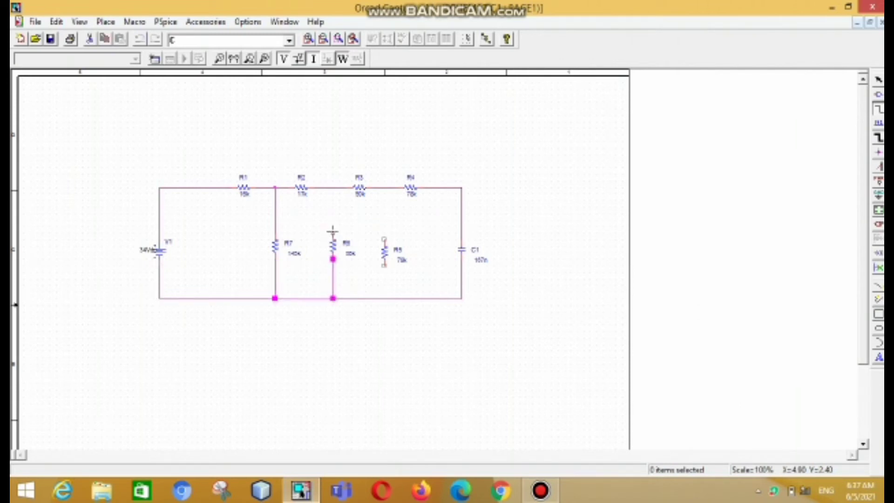
pyautogui.click(332, 187)
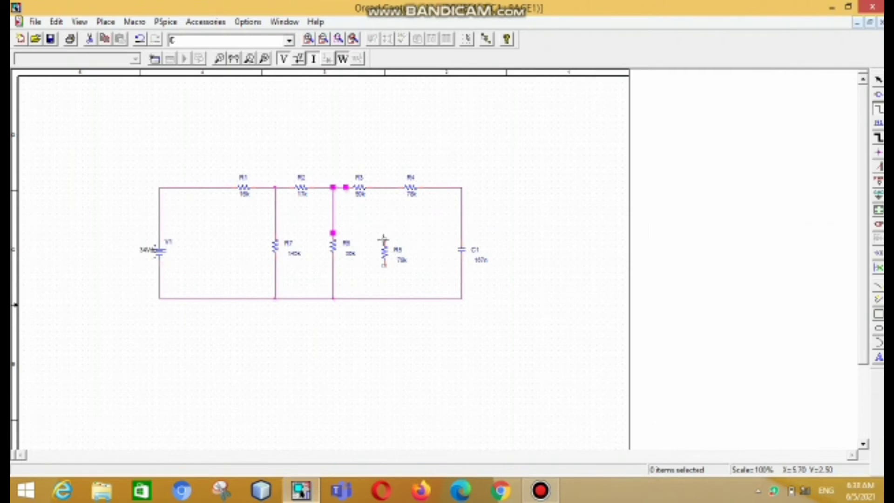
# Step: Wire resistor R5 between the R3–R4 node and the lower wire, and end wire placement
pyautogui.click(384, 239)
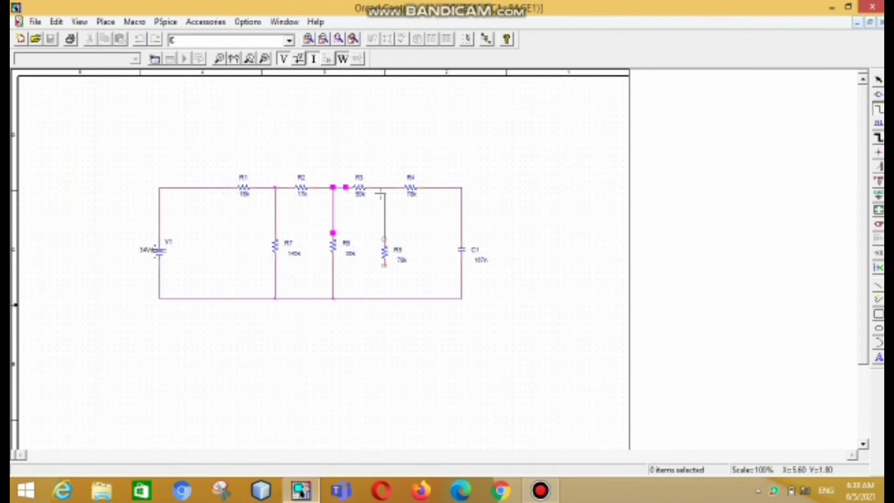
pyautogui.click(384, 187)
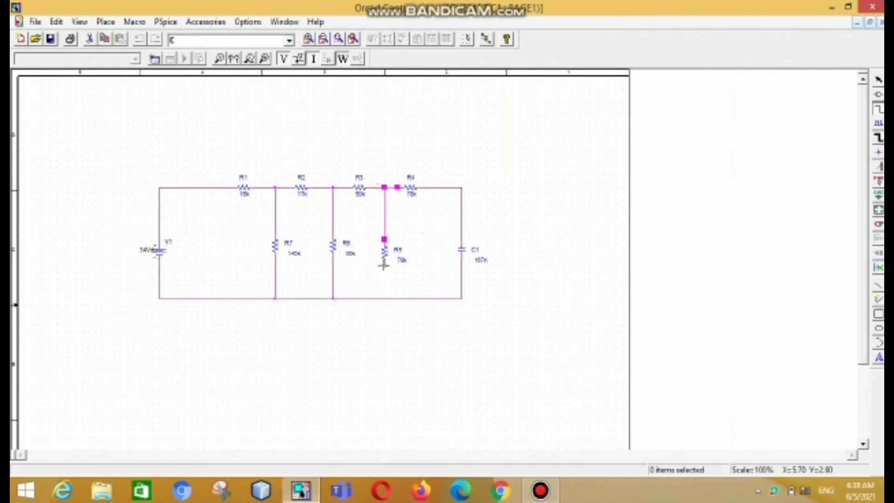
pyautogui.click(384, 266)
pyautogui.click(384, 298)
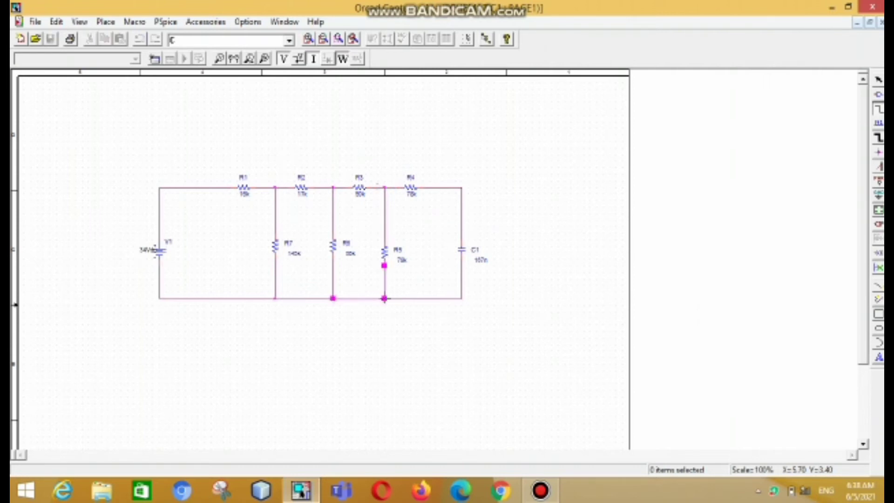
pyautogui.rightClick(444, 336)
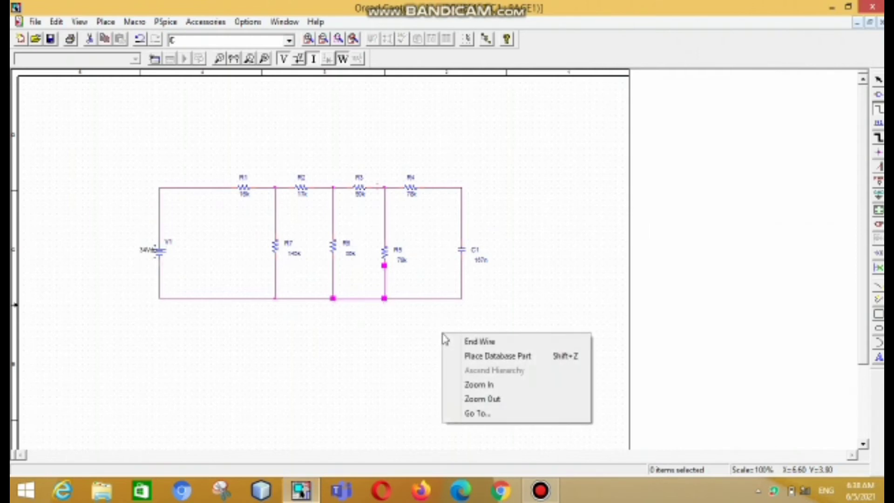
pyautogui.click(518, 344)
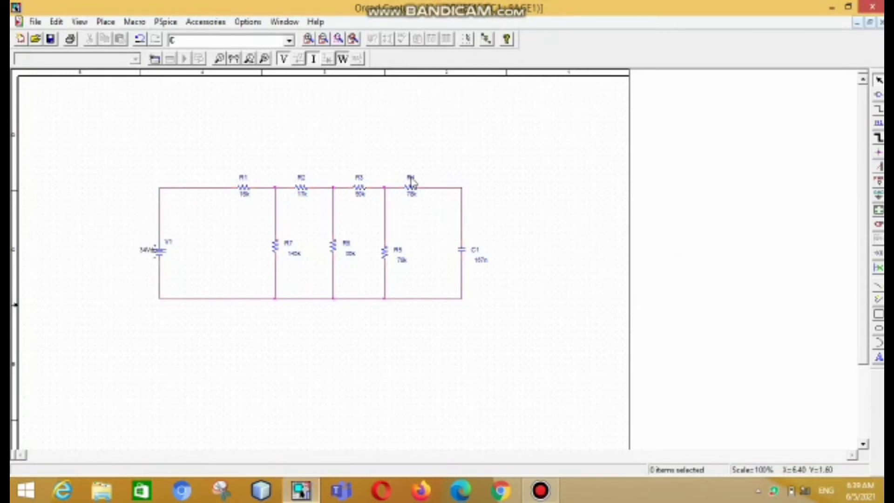
# Step: Create a new simulation profile for the schematic with a personal name as its name, inheriting from none
pyautogui.click(186, 62)
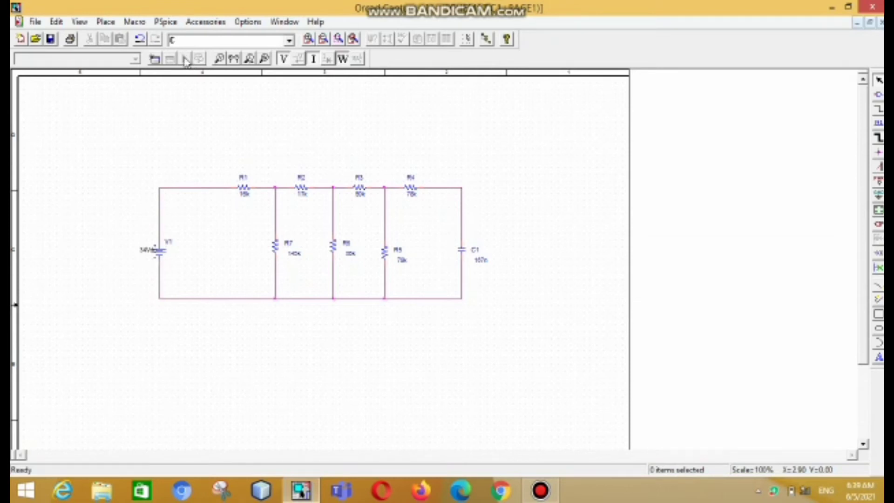
pyautogui.click(155, 59)
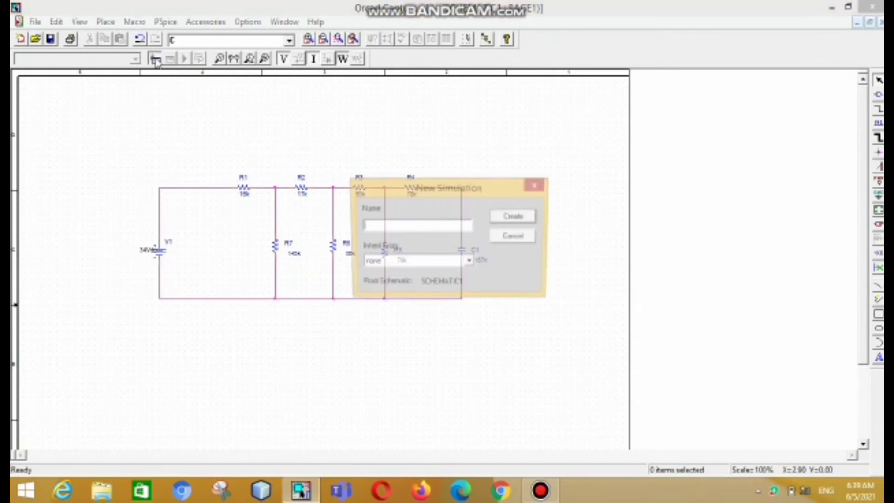
pyautogui.write('kashaf')
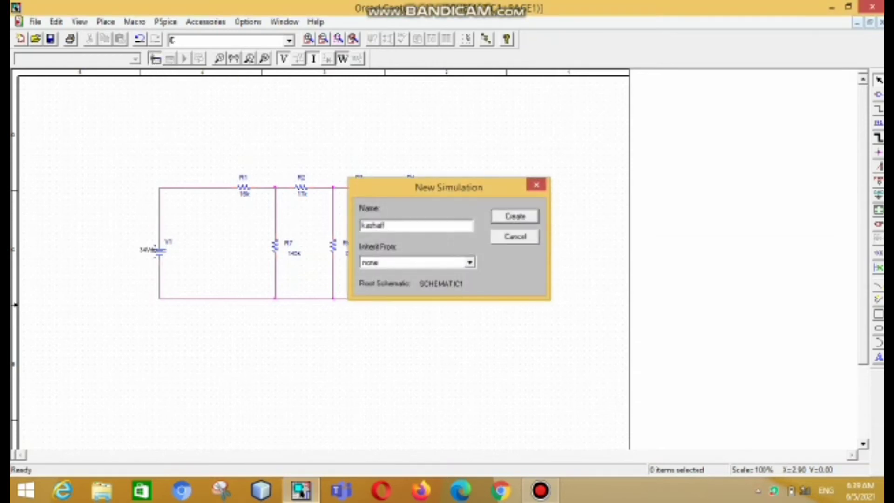
pyautogui.press('Return')
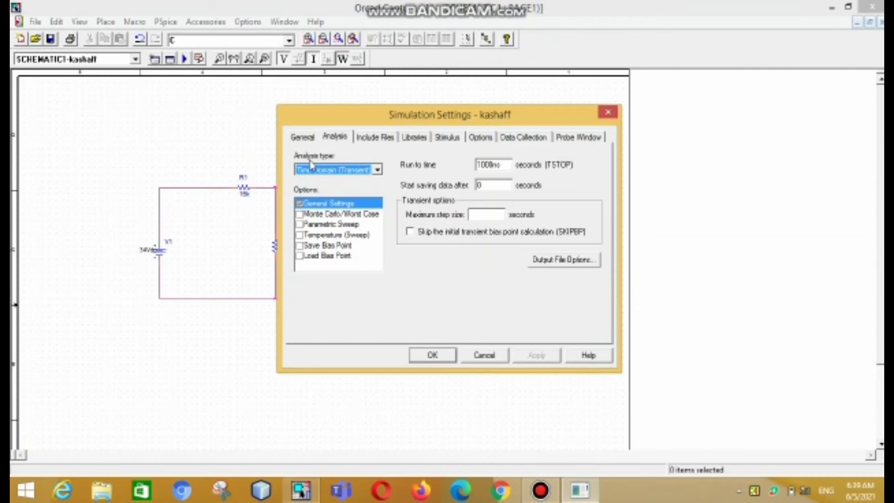
# Step: Set the simulation's analysis type to Bias Point and apply the settings
pyautogui.click(378, 170)
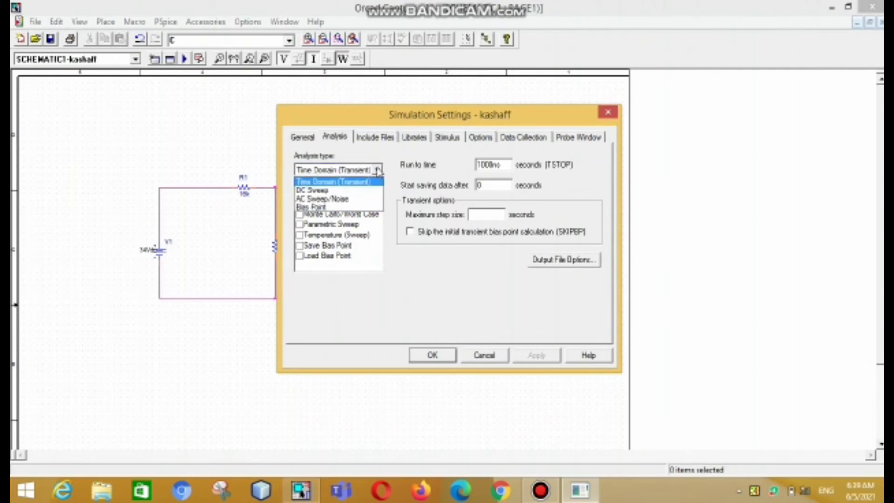
pyautogui.click(358, 207)
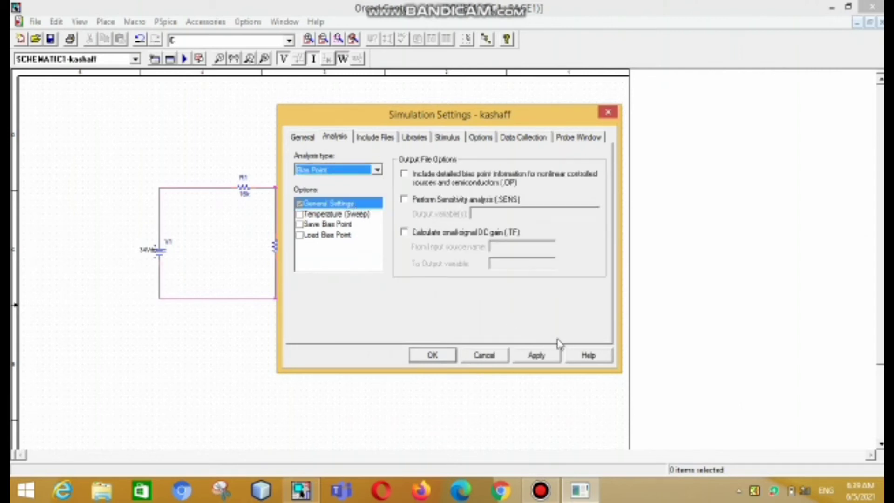
pyautogui.click(536, 356)
pyautogui.click(442, 356)
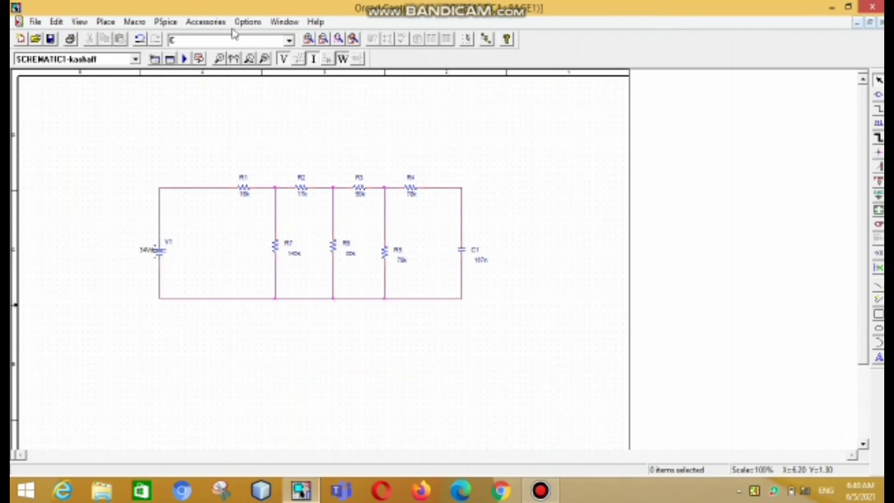
# Step: Run the PSpice simulation, check its output file, and close the simulation window
pyautogui.click(185, 59)
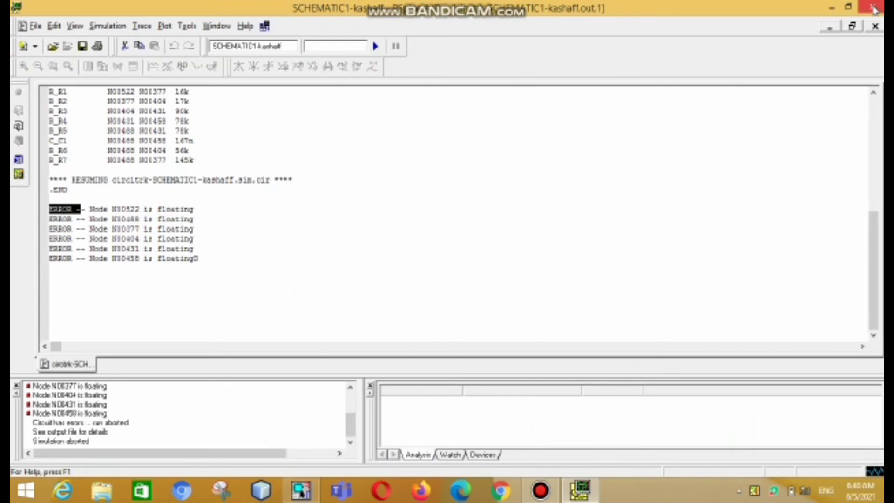
pyautogui.click(875, 9)
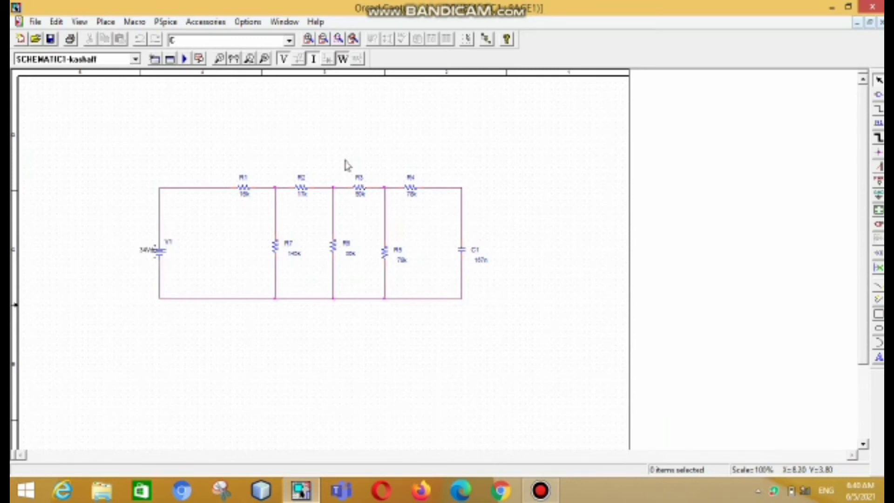
# Step: Place a 0/SOURCE ground on the circuit's lower wire, just right of the R7 branch, and end ground placement
pyautogui.click(105, 22)
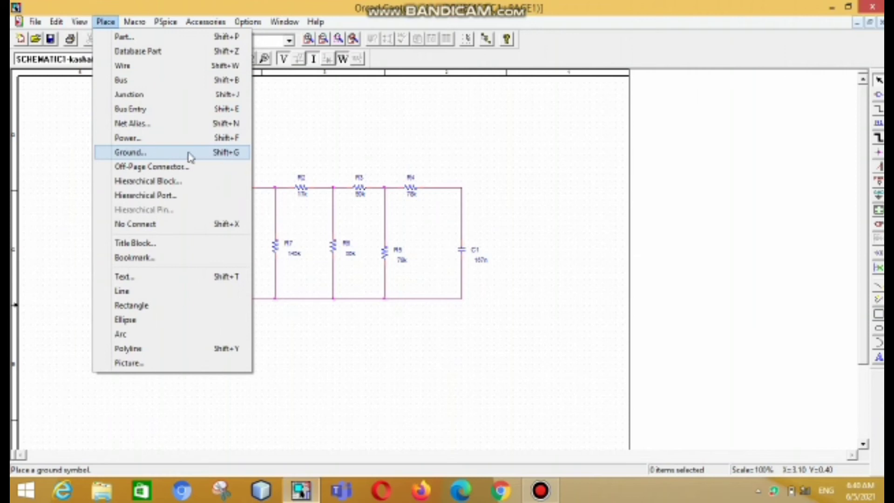
pyautogui.click(149, 155)
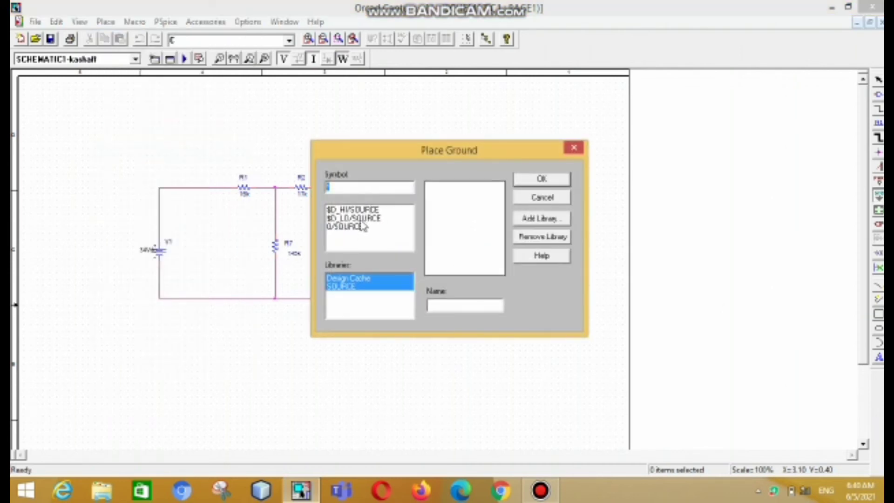
pyautogui.click(357, 227)
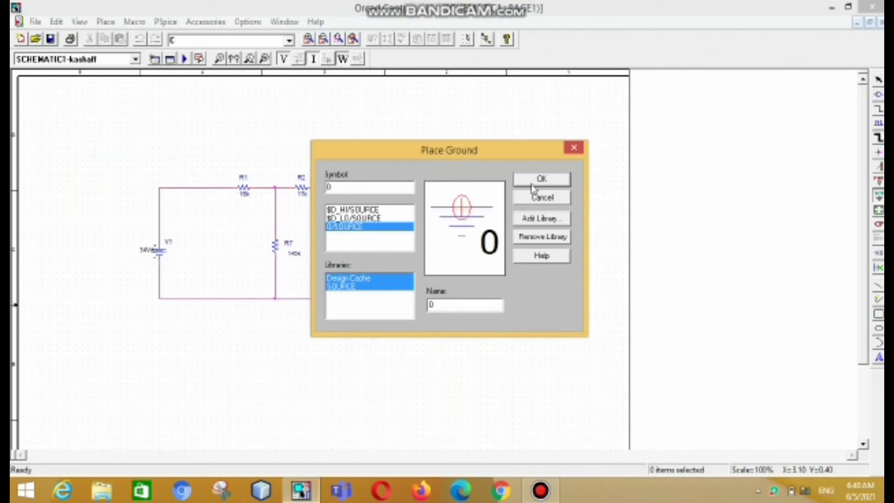
pyautogui.click(536, 180)
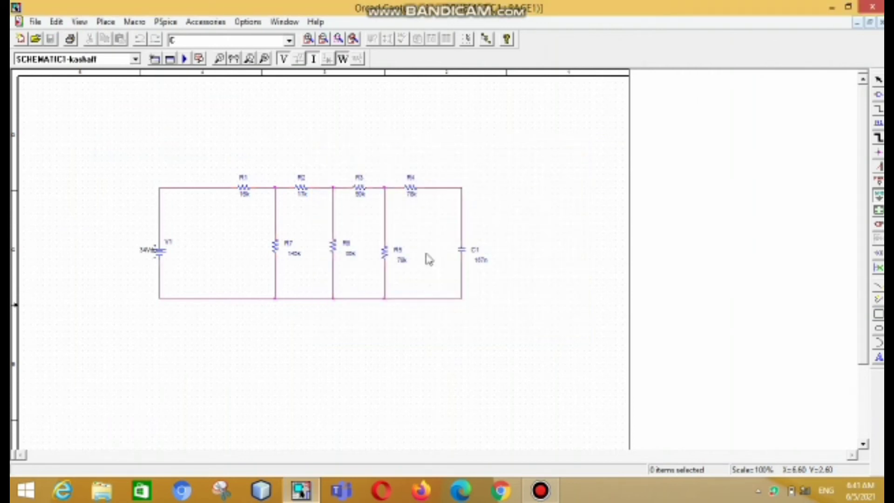
pyautogui.click(309, 307)
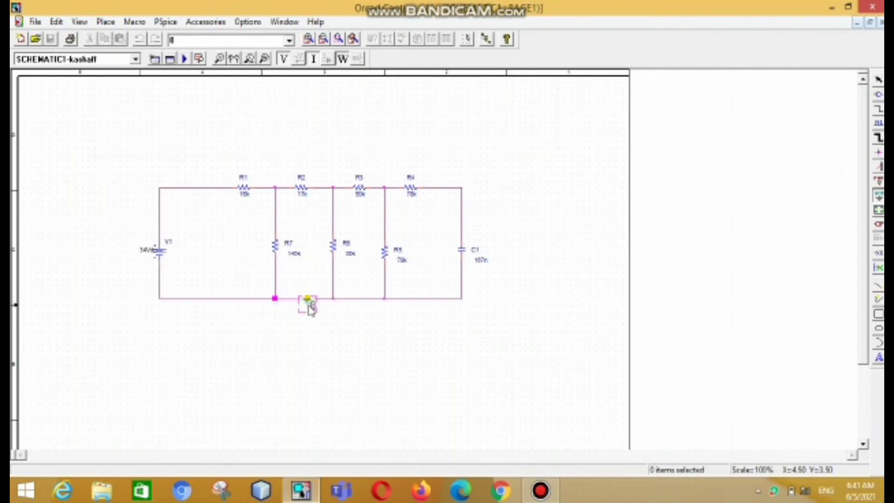
pyautogui.rightClick(371, 334)
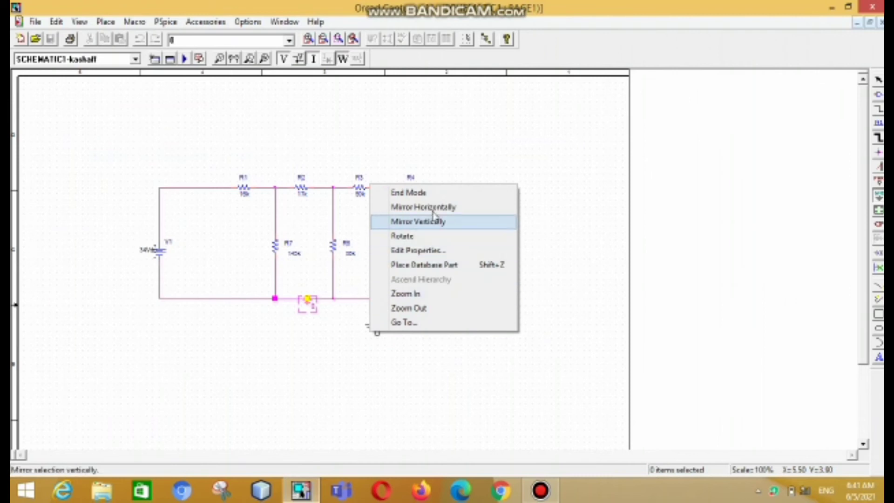
pyautogui.click(434, 193)
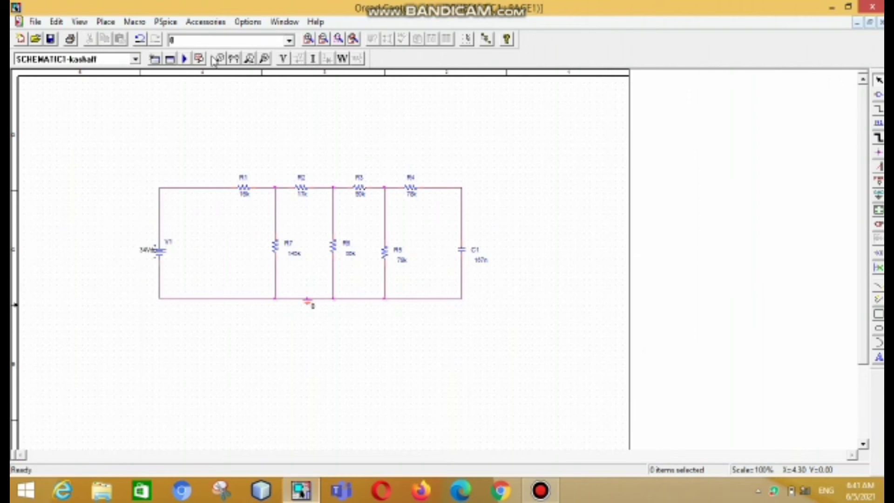
# Step: Run the Bias Point simulation on the grounded circuit and close the simulation window
pyautogui.click(184, 58)
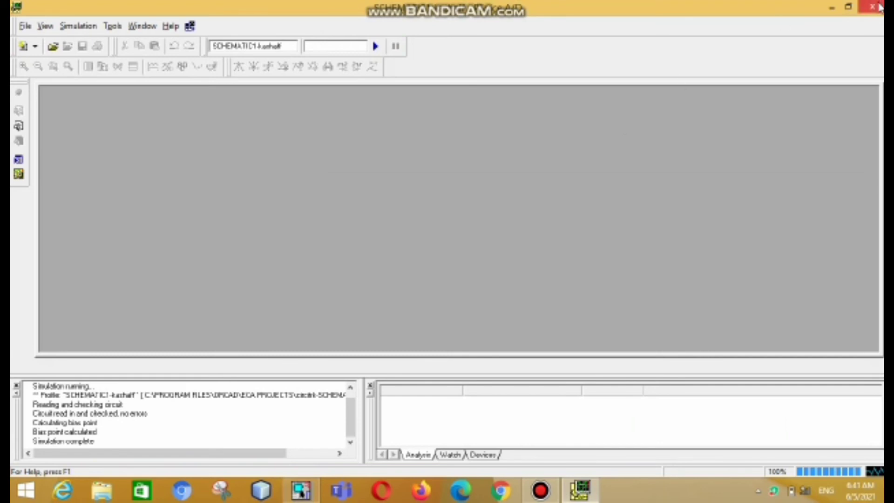
pyautogui.moveTo(877, 8)
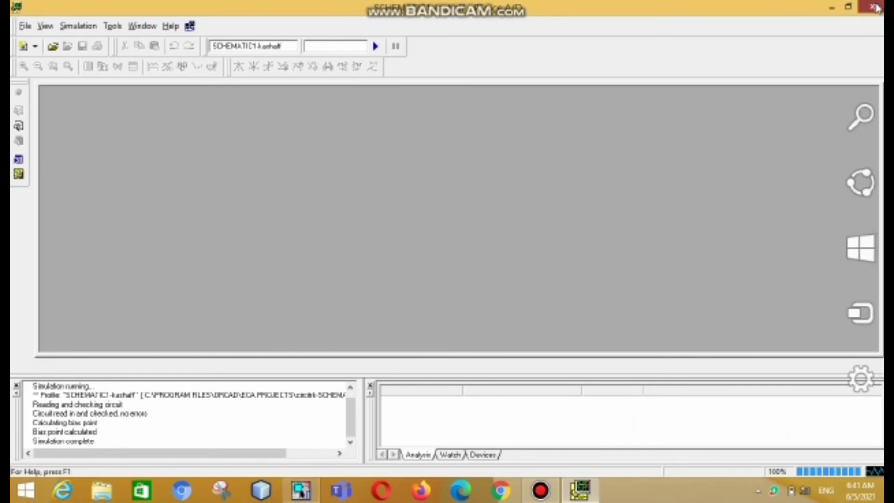
pyautogui.click(873, 7)
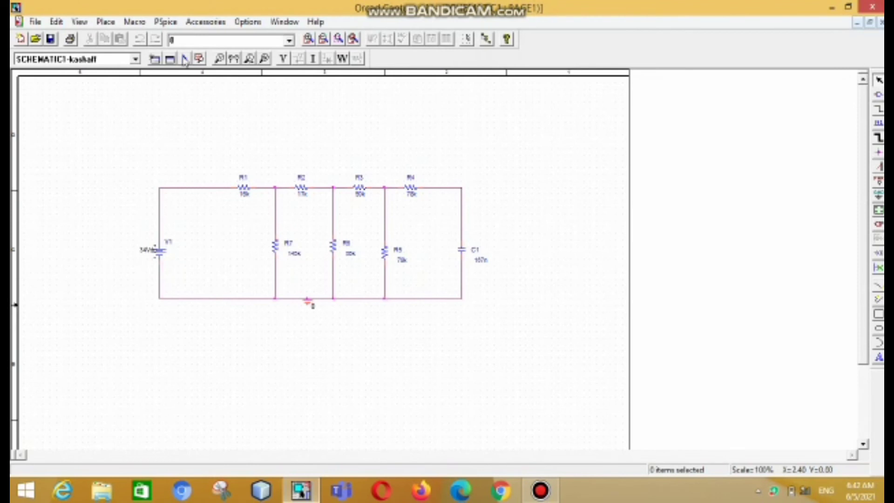
# Step: Display the bias voltages, bias currents and bias power on the schematic
pyautogui.click(284, 59)
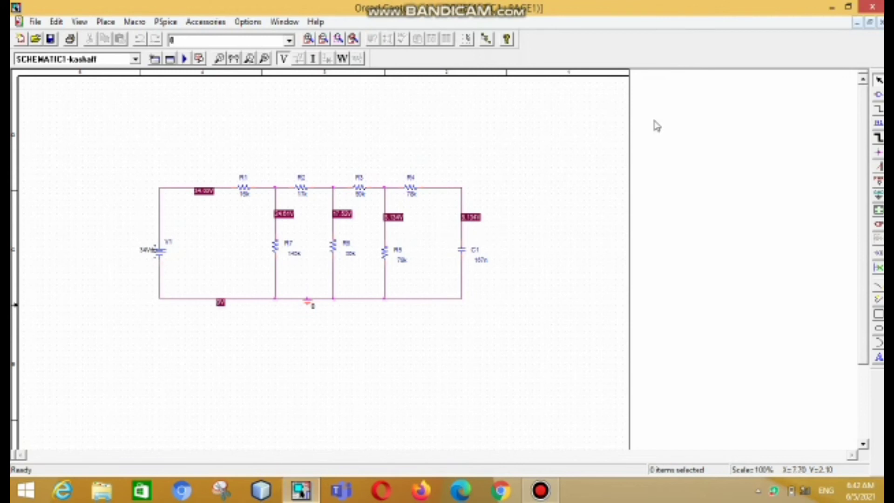
pyautogui.click(314, 60)
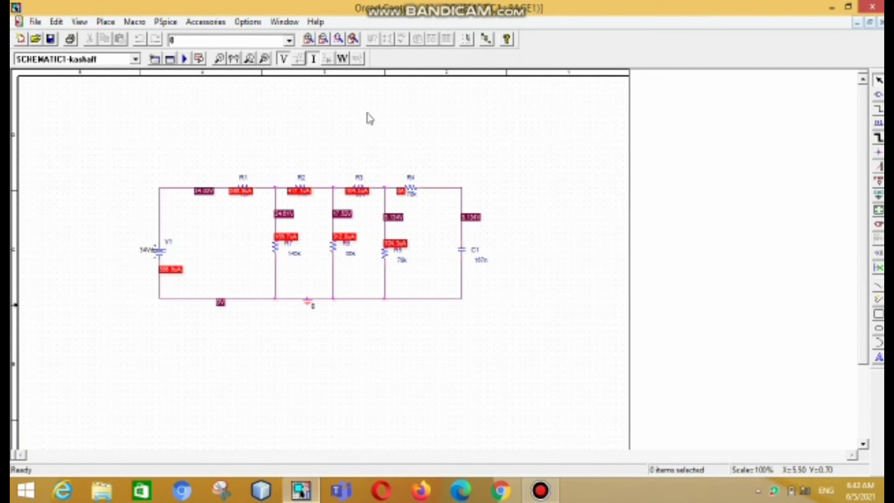
pyautogui.click(344, 59)
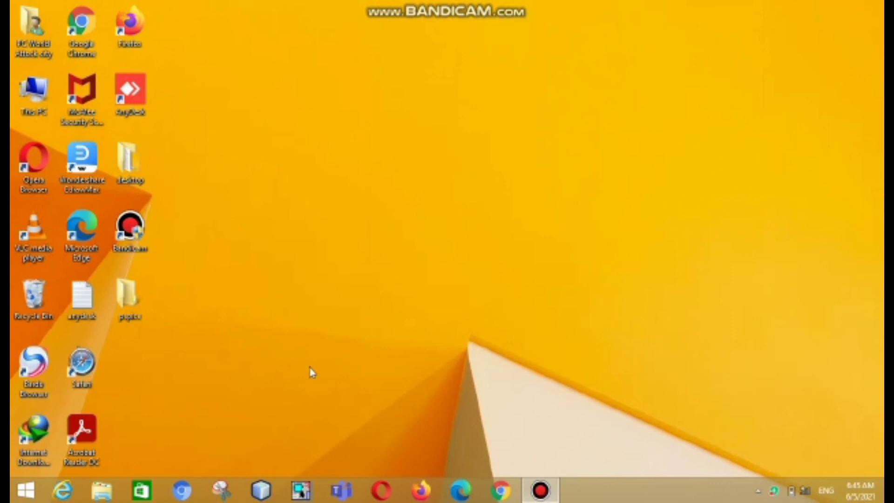
# Step: Search the computer's apps for "capture" and launch Capture Student
pyautogui.click(28, 491)
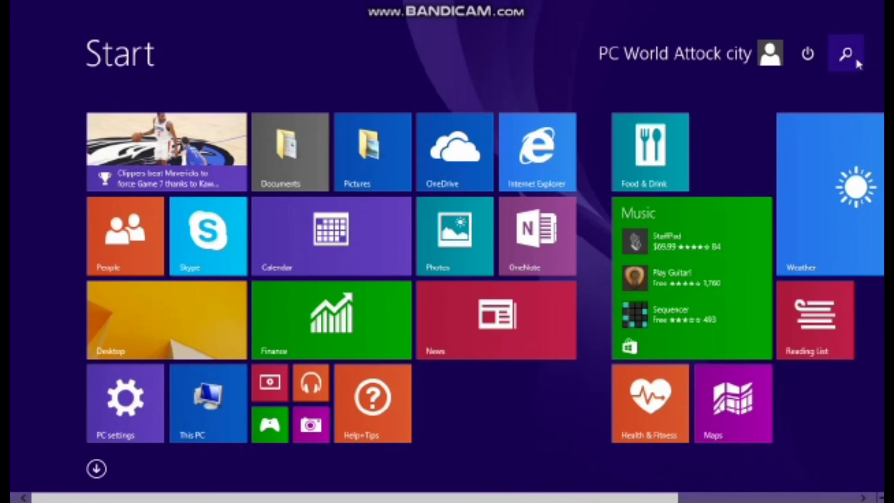
pyautogui.click(856, 58)
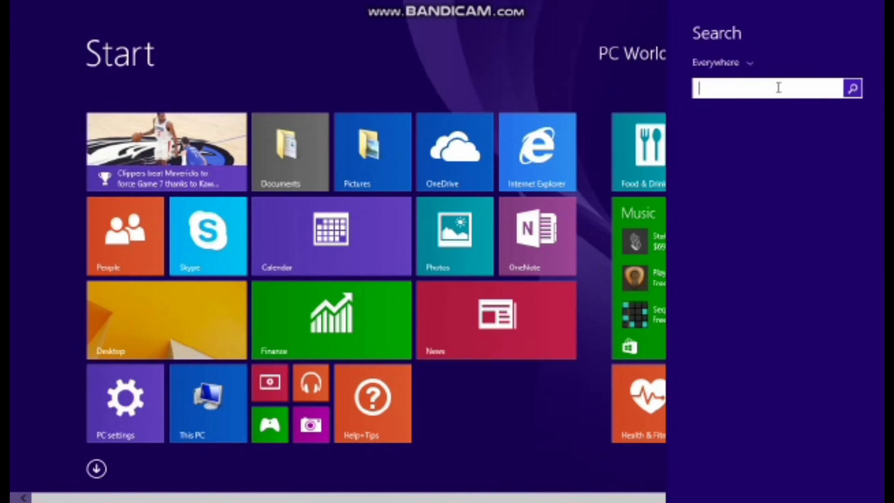
pyautogui.write('captu')
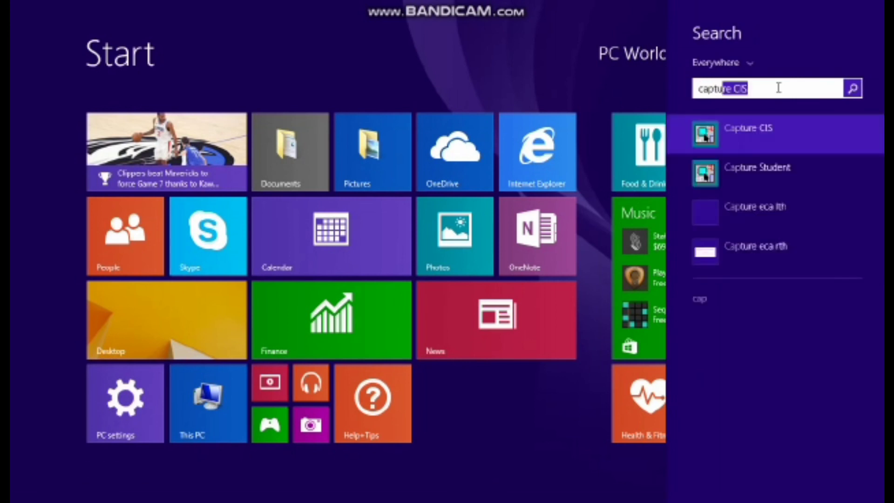
pyautogui.write('re')
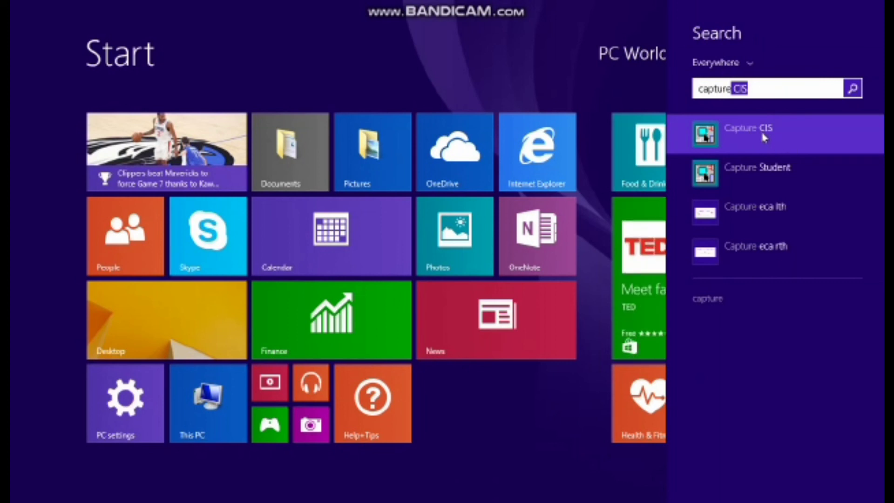
pyautogui.click(775, 172)
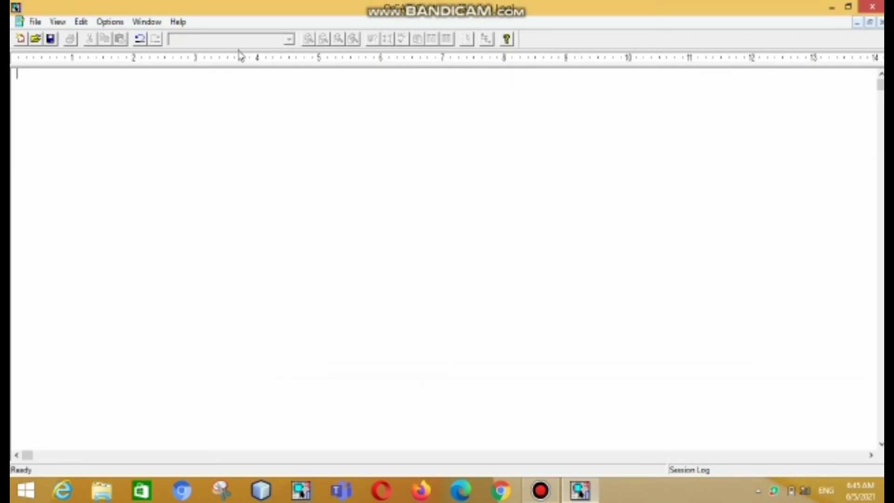
# Step: Create a new Analog or Mixed A/D project named test as a blank project
pyautogui.click(36, 21)
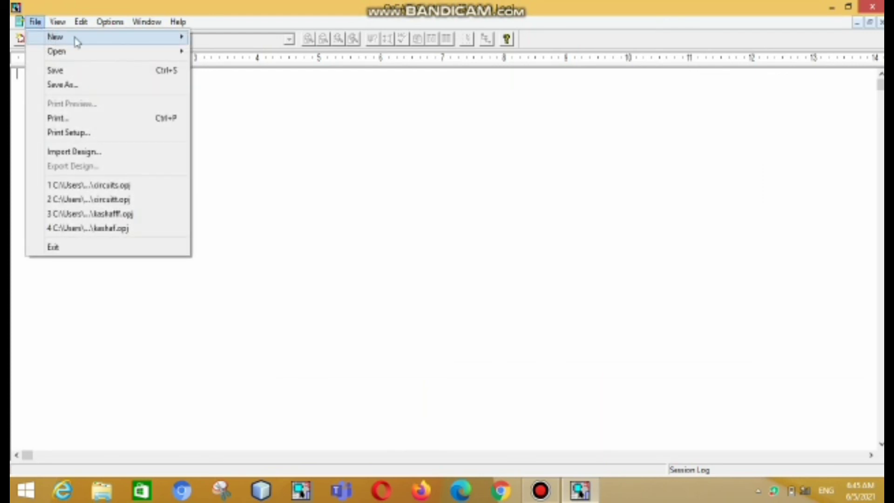
pyautogui.moveTo(77, 41)
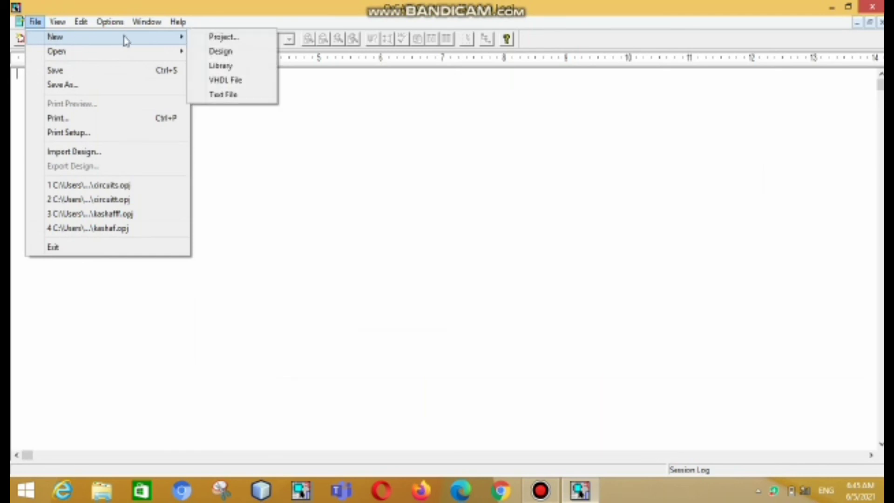
pyautogui.click(219, 37)
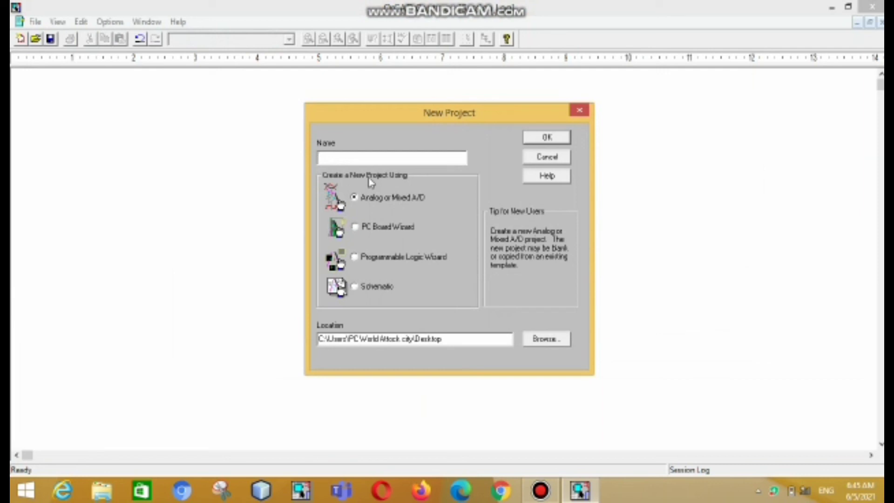
pyautogui.write('test')
pyautogui.press('Return')
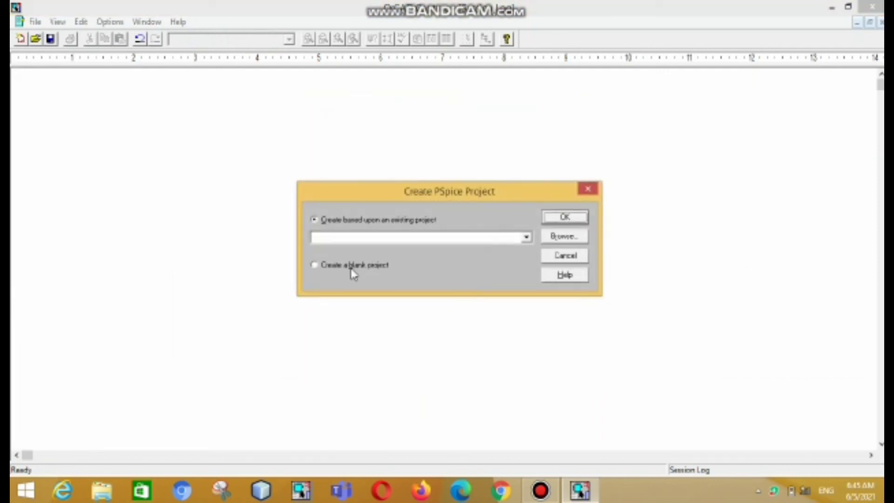
pyautogui.click(320, 266)
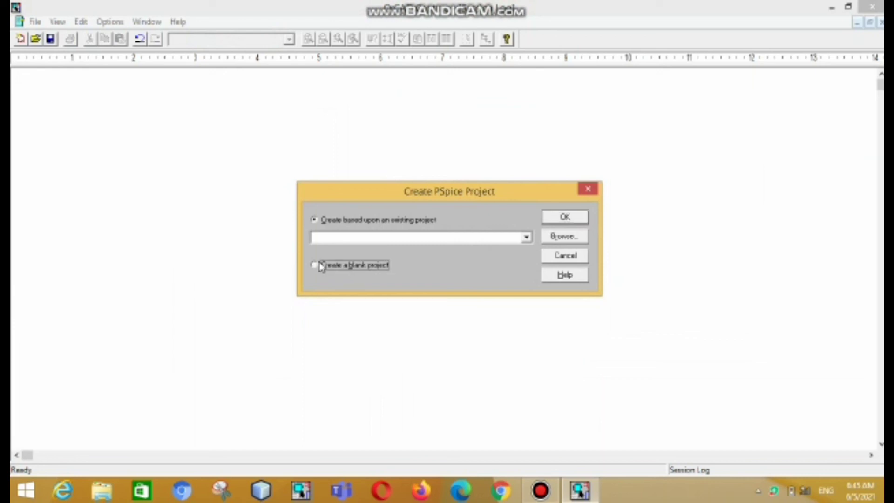
pyautogui.click(564, 219)
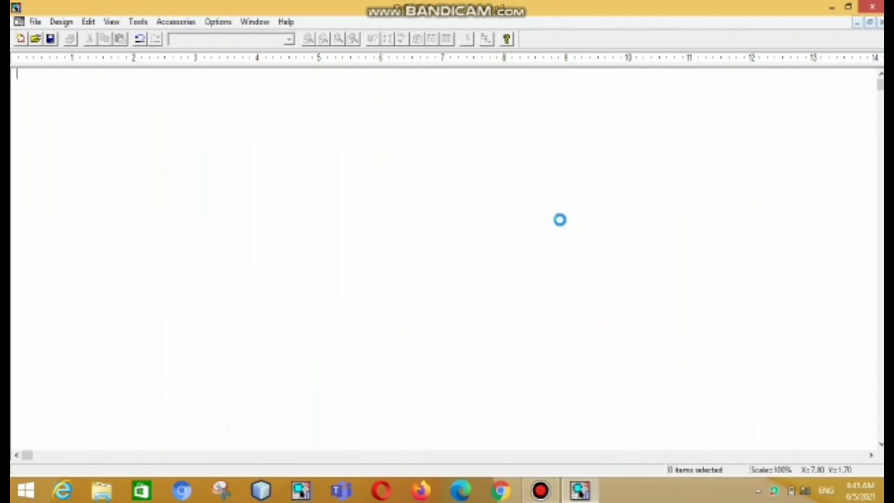